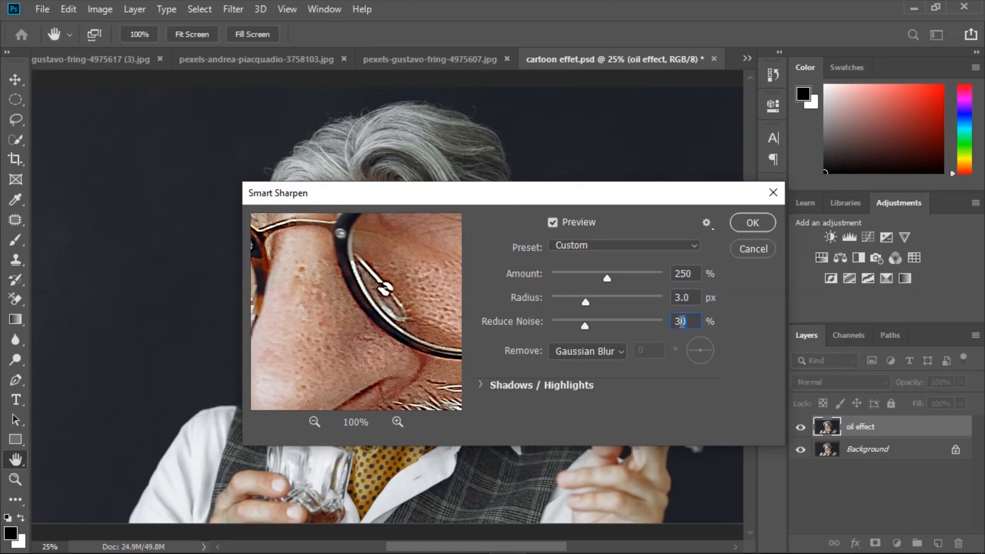
Step: Apply Smart Sharpen with amount 250%, radius 3.0 px and noise reduction 30% to the oil effect layer, and diffuse it in Anisotropic mode
{"action": "left_click", "coordinate": [750, 223]}
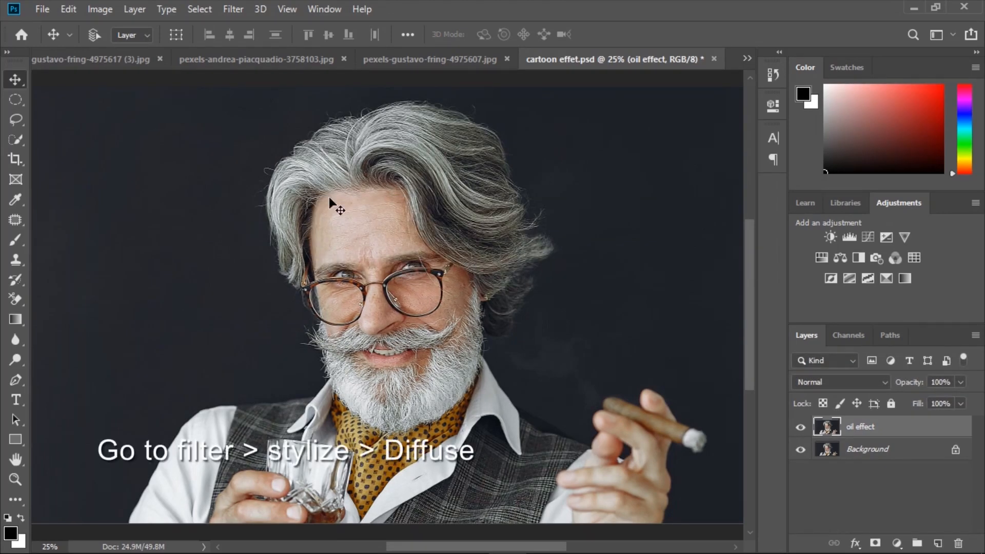
{"action": "left_click", "coordinate": [241, 11]}
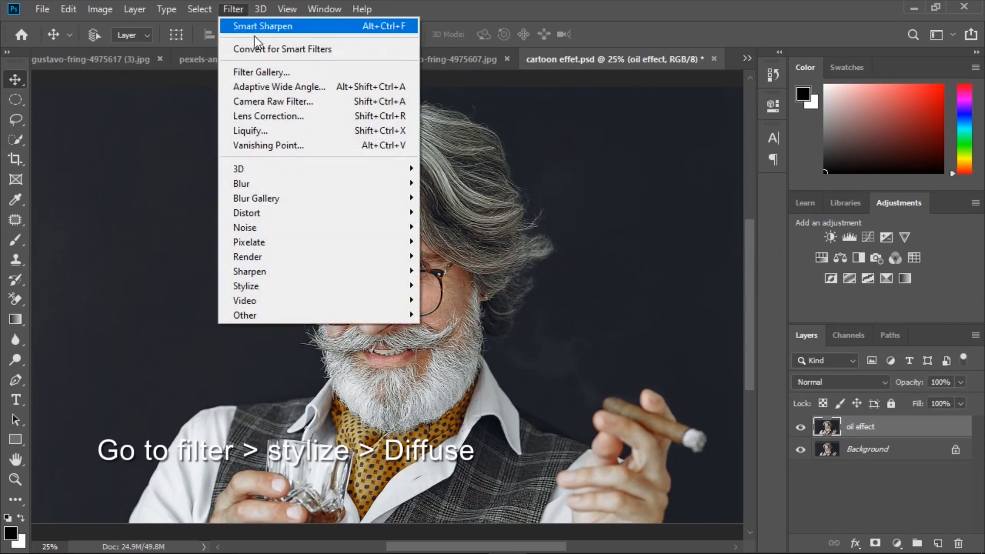
{"action": "mouse_move", "coordinate": [295, 288]}
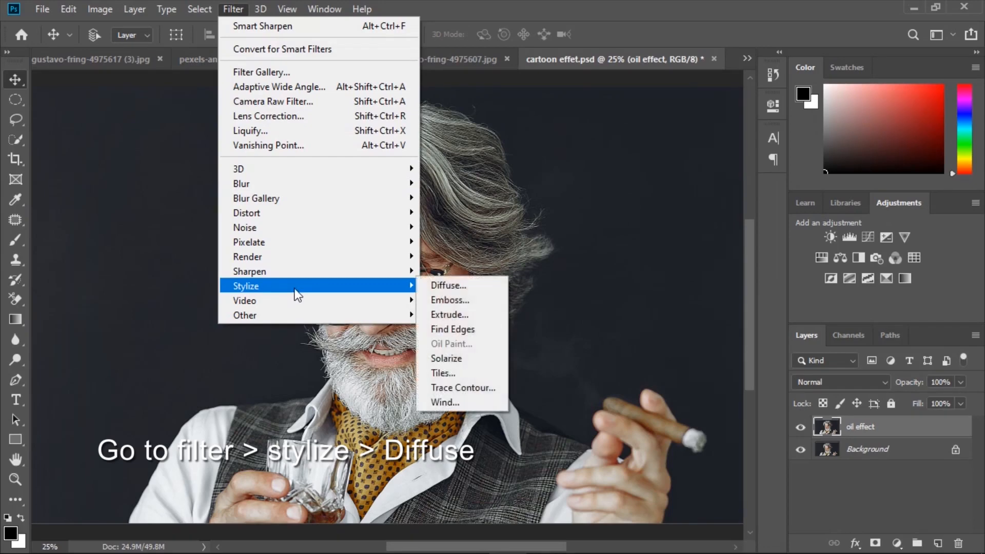
{"action": "left_click", "coordinate": [471, 289]}
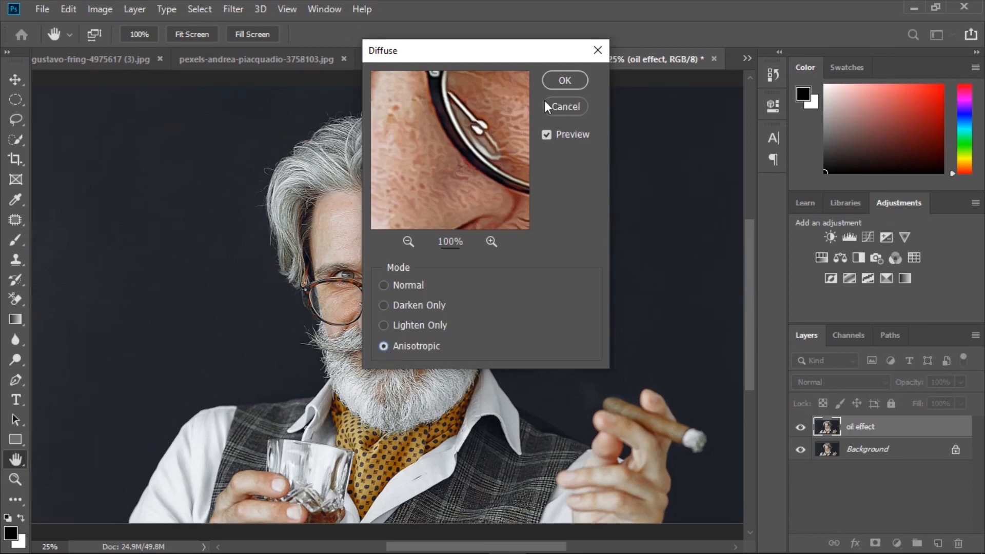
{"action": "left_click", "coordinate": [564, 81]}
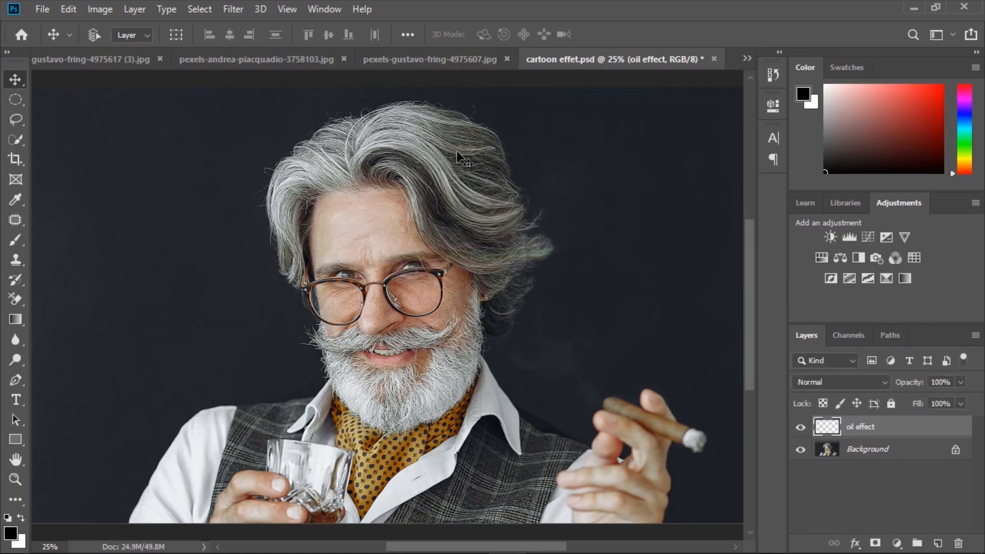
Step: Rotate the upright image 90° clockwise and reapply the Diffuse filter to the oil effect layer
{"action": "left_click", "coordinate": [98, 9]}
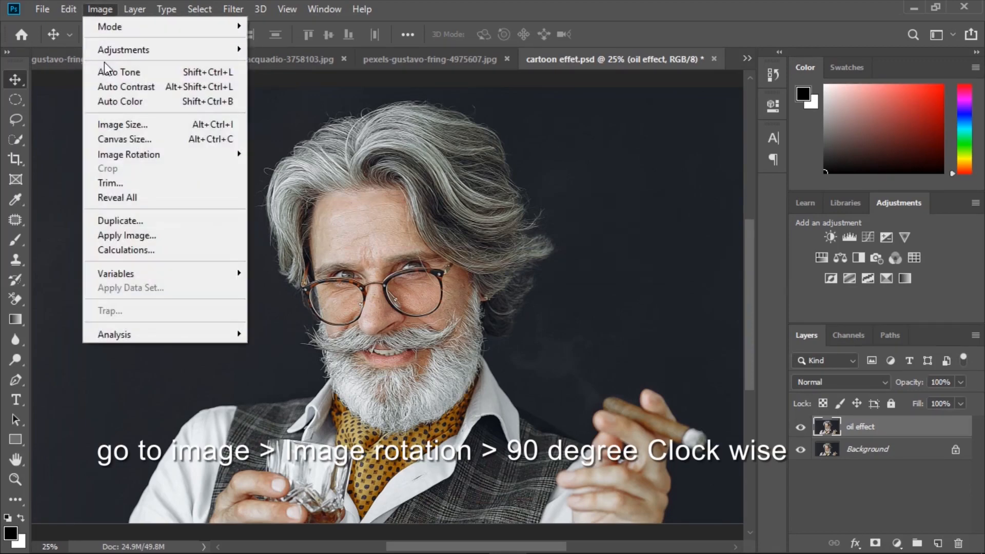
{"action": "mouse_move", "coordinate": [143, 159]}
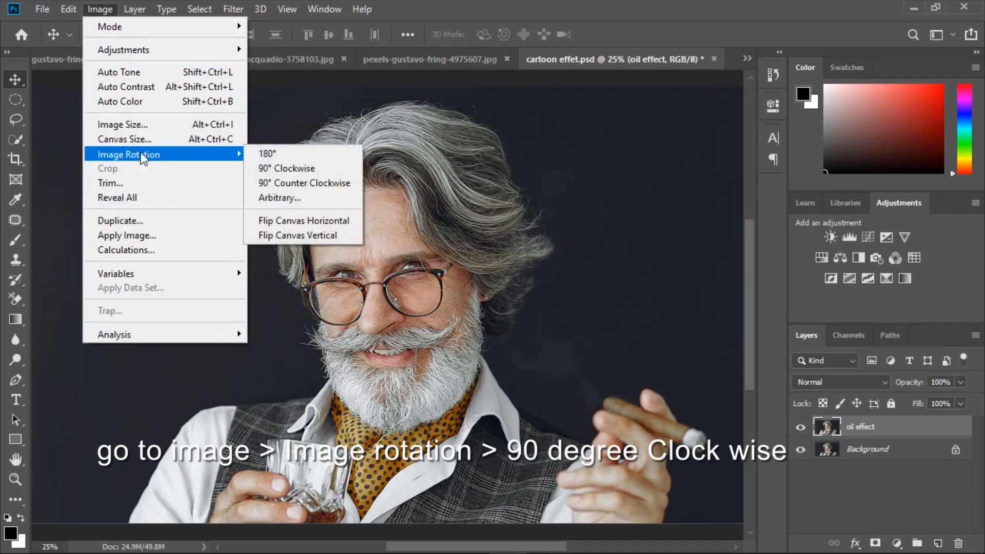
{"action": "left_click", "coordinate": [284, 170]}
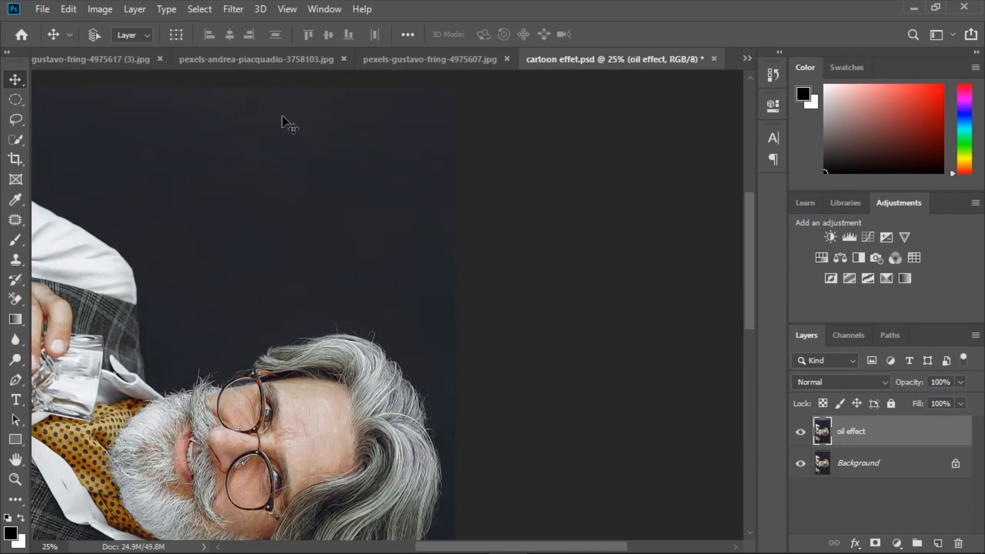
{"action": "left_click", "coordinate": [233, 9]}
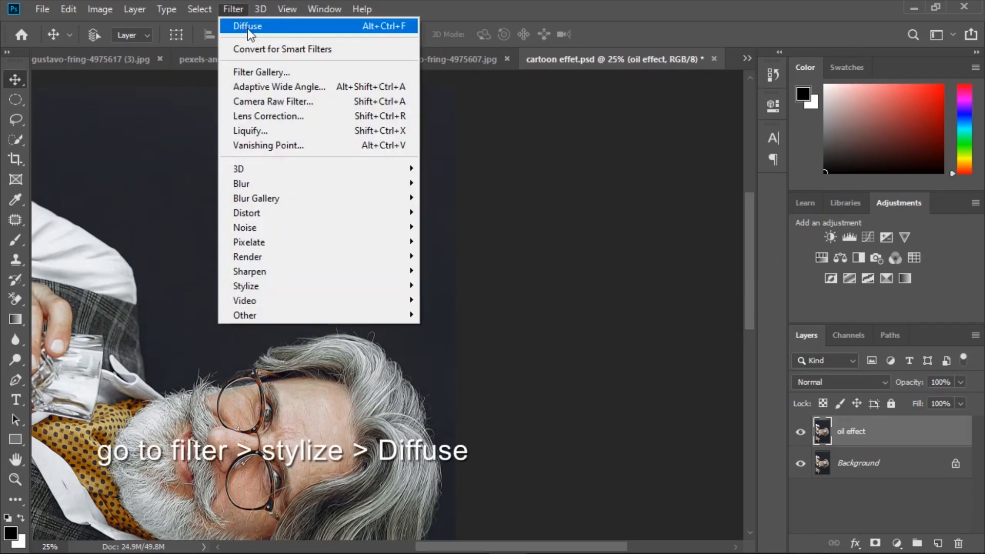
{"action": "left_click", "coordinate": [263, 26]}
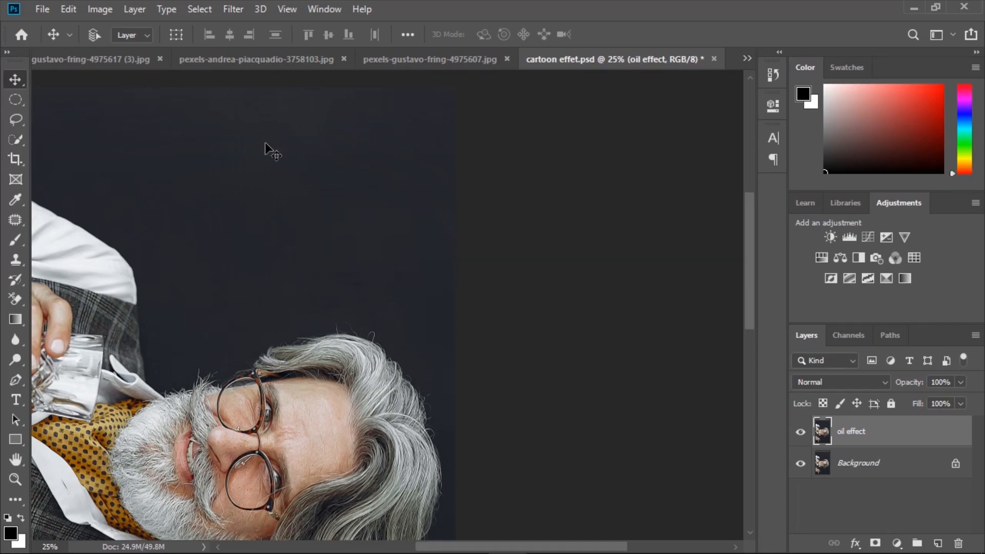
Step: Rotate the image another 90° clockwise so the portrait is upside down, and repeat the Diffuse filter on the oil effect layer
{"action": "left_click", "coordinate": [99, 9]}
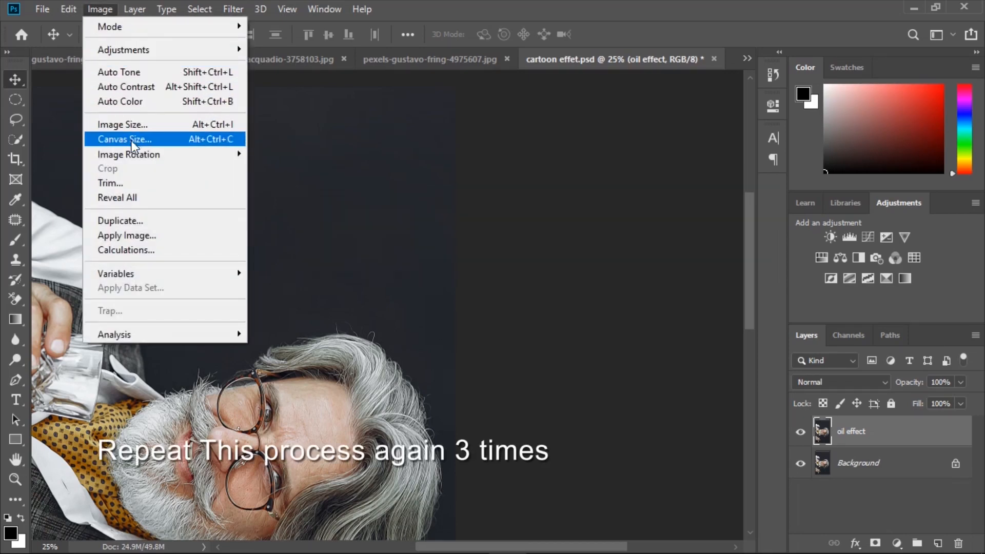
{"action": "mouse_move", "coordinate": [176, 153]}
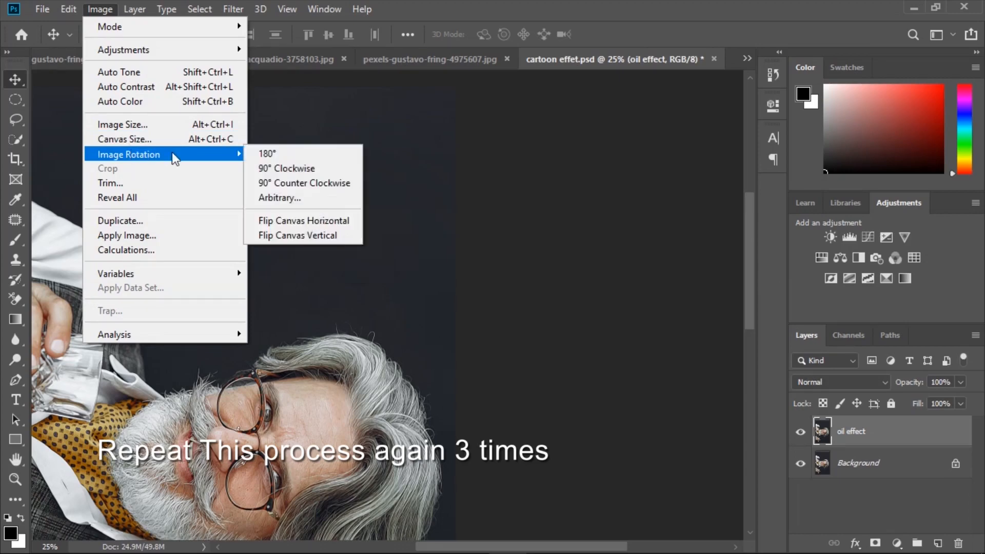
{"action": "left_click", "coordinate": [276, 168]}
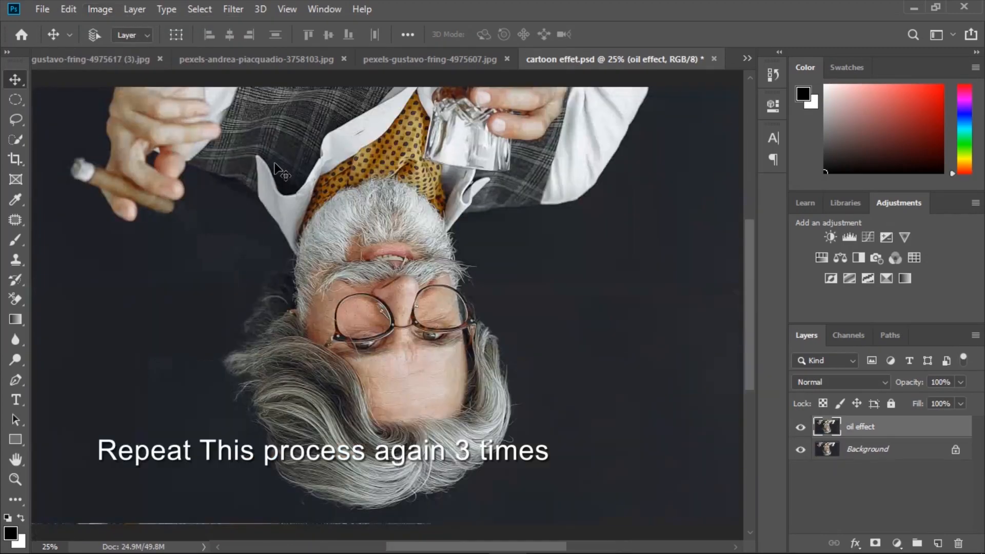
{"action": "left_click", "coordinate": [238, 9]}
{"action": "left_click", "coordinate": [249, 25]}
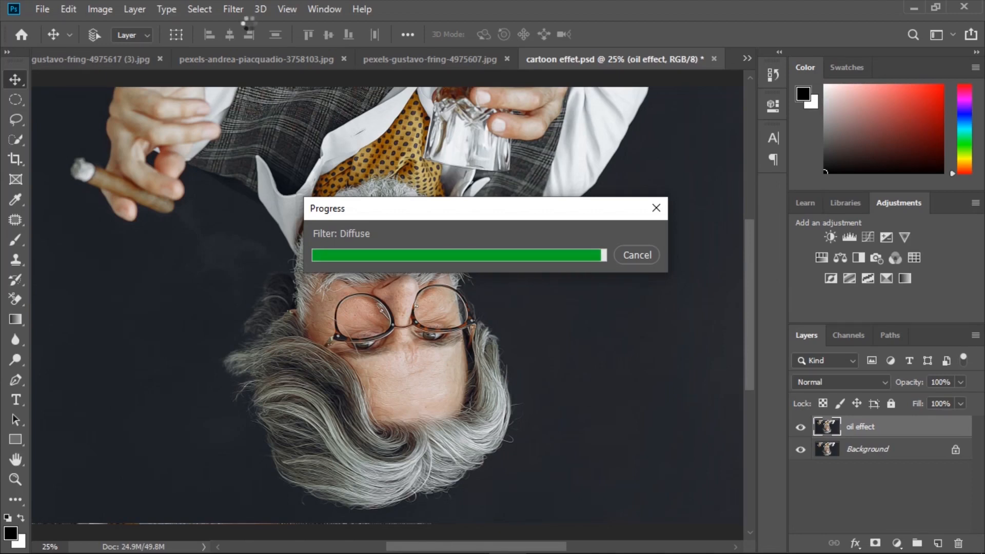
Step: Rotate the upside-down image 90° clockwise and run the same Diffuse filter again on the oil effect layer
{"action": "left_click", "coordinate": [100, 9]}
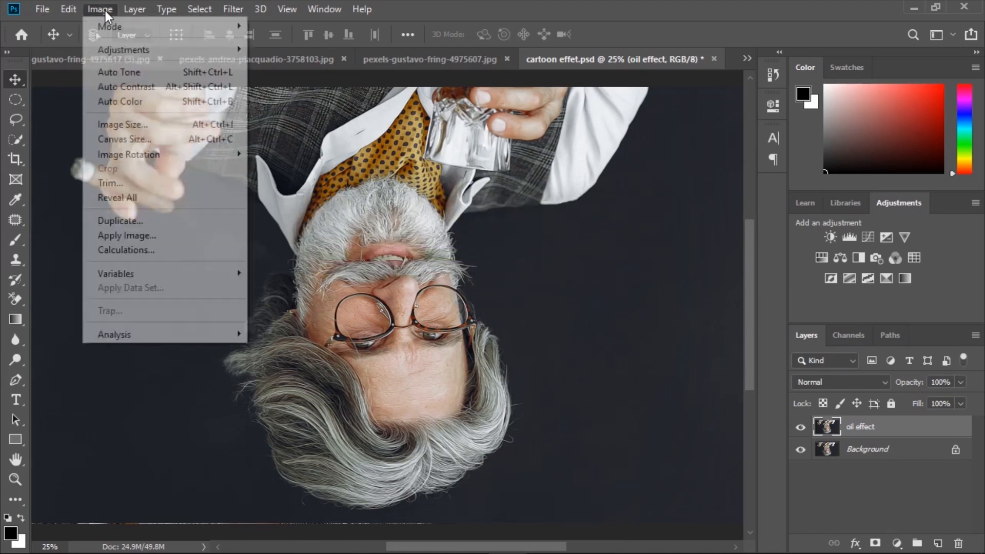
{"action": "mouse_move", "coordinate": [125, 154]}
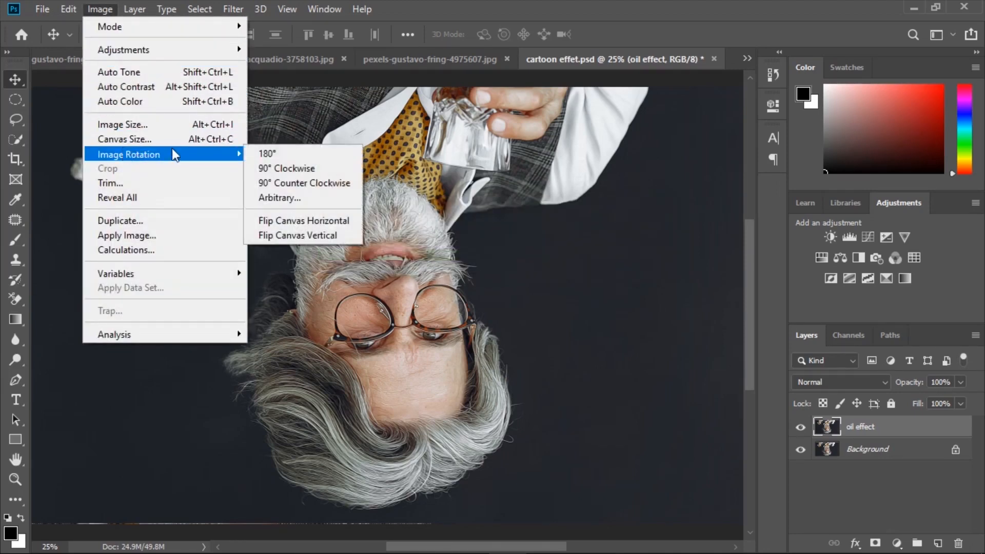
{"action": "left_click", "coordinate": [259, 169]}
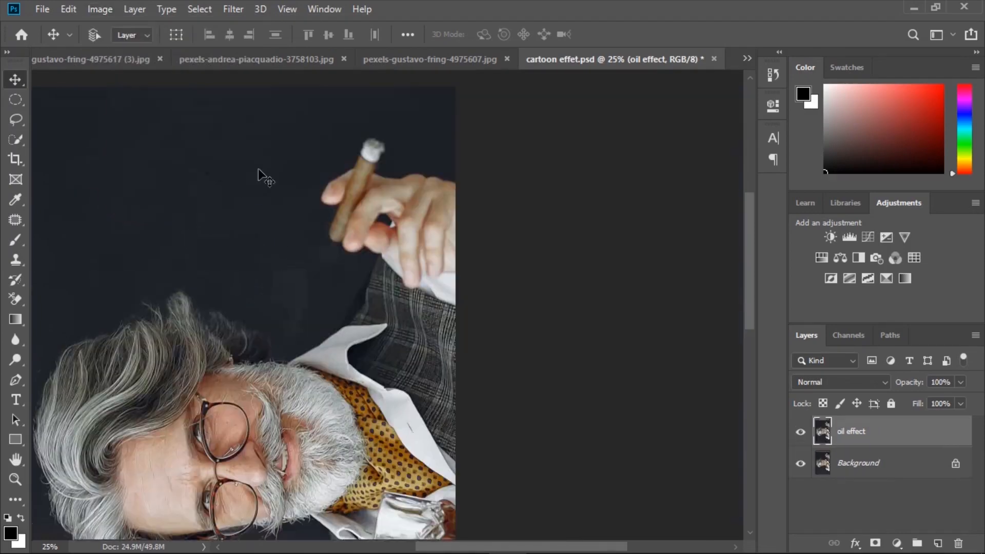
{"action": "left_click", "coordinate": [236, 9]}
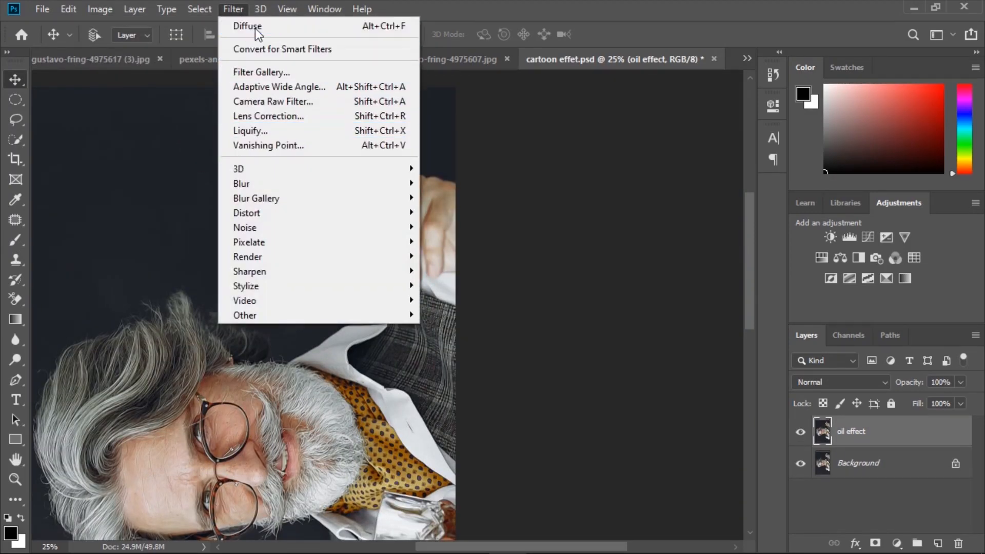
{"action": "left_click", "coordinate": [255, 29]}
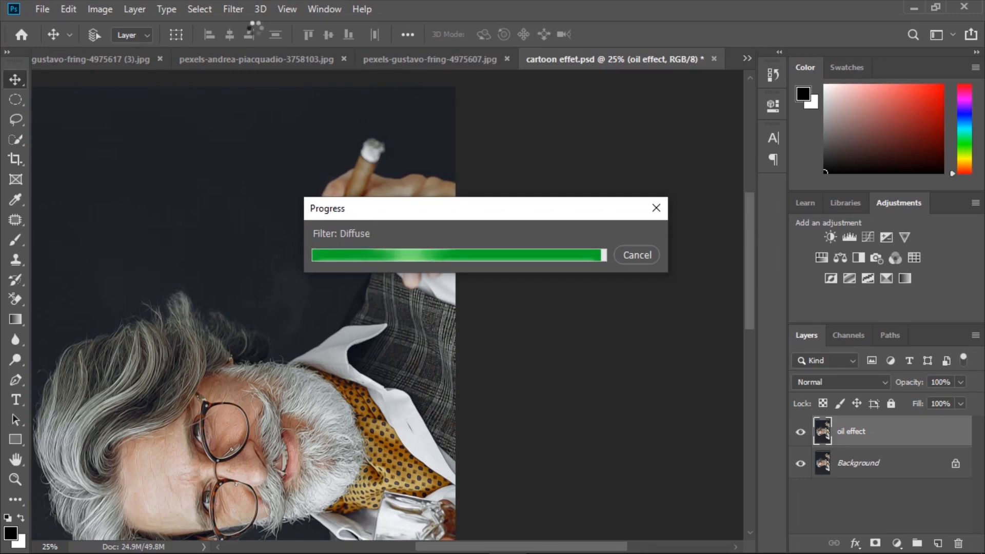
Step: Rotate the image 90° clockwise back to upright and apply the last Diffuse pass of this round
{"action": "left_click", "coordinate": [100, 9]}
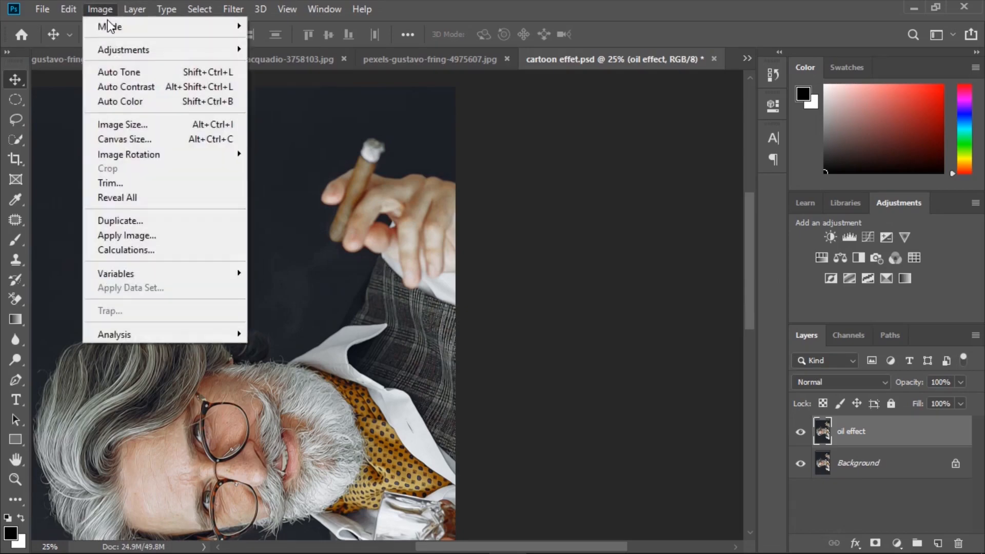
{"action": "mouse_move", "coordinate": [184, 154]}
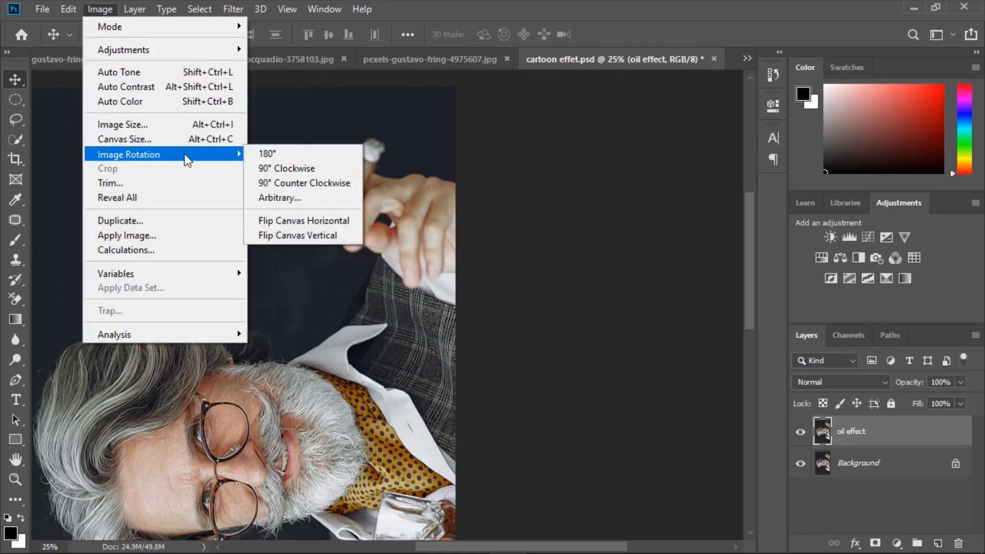
{"action": "left_click", "coordinate": [283, 170]}
{"action": "left_click", "coordinate": [234, 9]}
{"action": "left_click", "coordinate": [250, 28]}
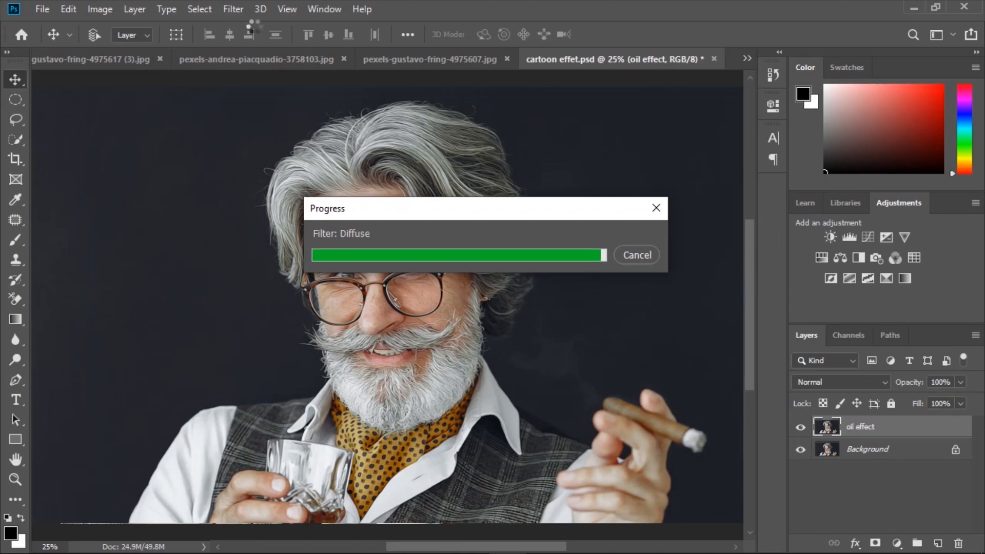
Step: Apply Smart Sharpen again to the oil effect layer with amount 250%, radius 3.0 px, noise reduction 30% and Gaussian Blur removal
{"action": "left_click", "coordinate": [233, 11]}
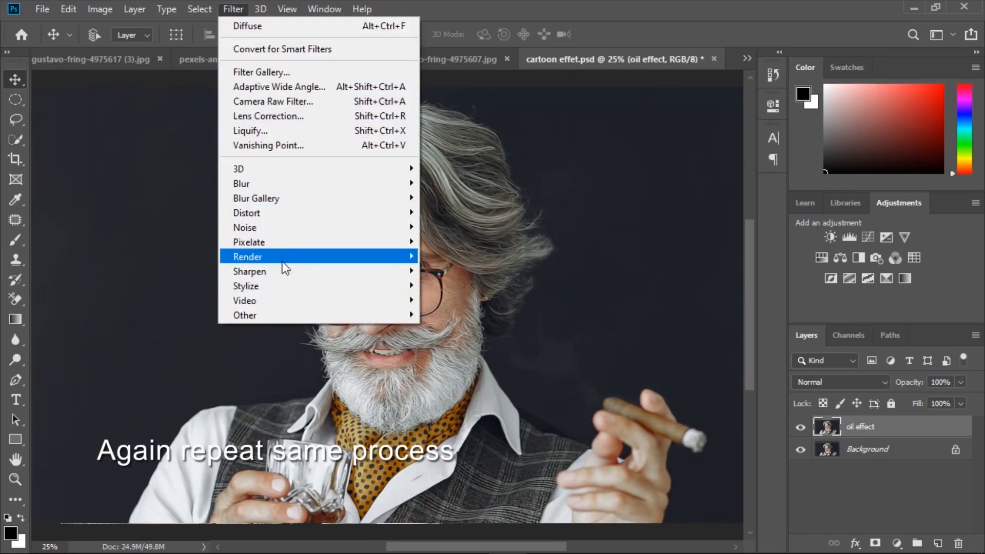
{"action": "mouse_move", "coordinate": [286, 271]}
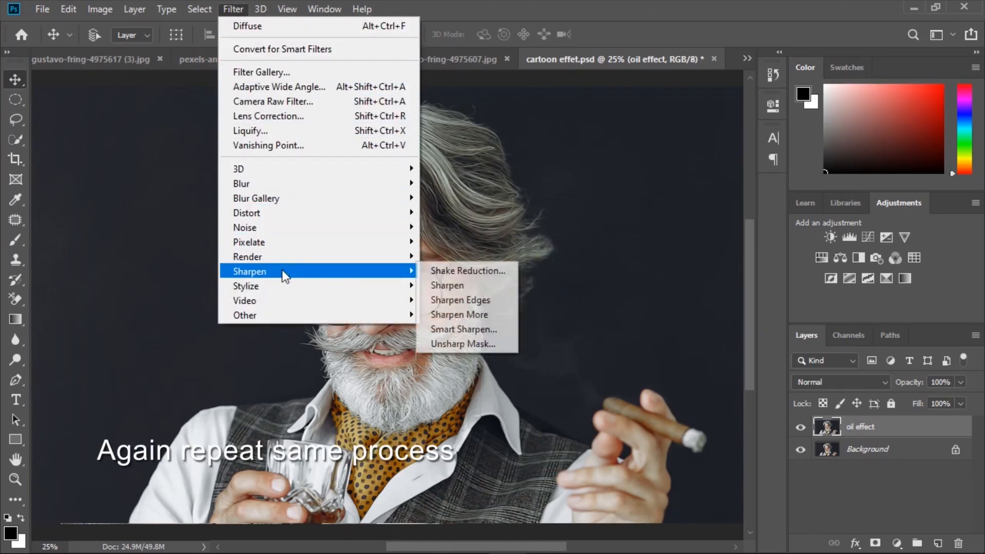
{"action": "left_click", "coordinate": [452, 328]}
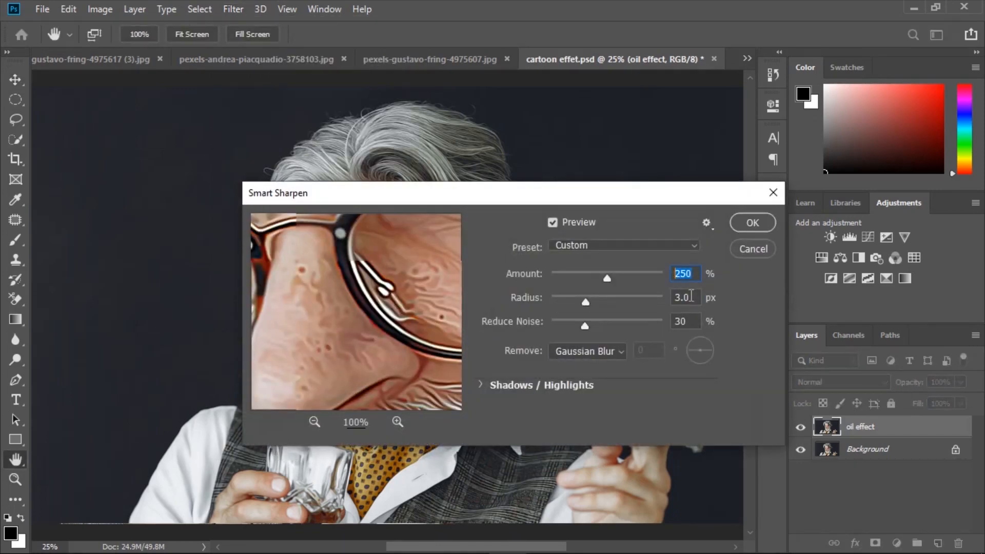
{"action": "left_click", "coordinate": [748, 223]}
Step: Apply the Diffuse filter in Anisotropic mode to the freshly sharpened oil effect layer
{"action": "left_click", "coordinate": [233, 11]}
{"action": "mouse_move", "coordinate": [258, 287]}
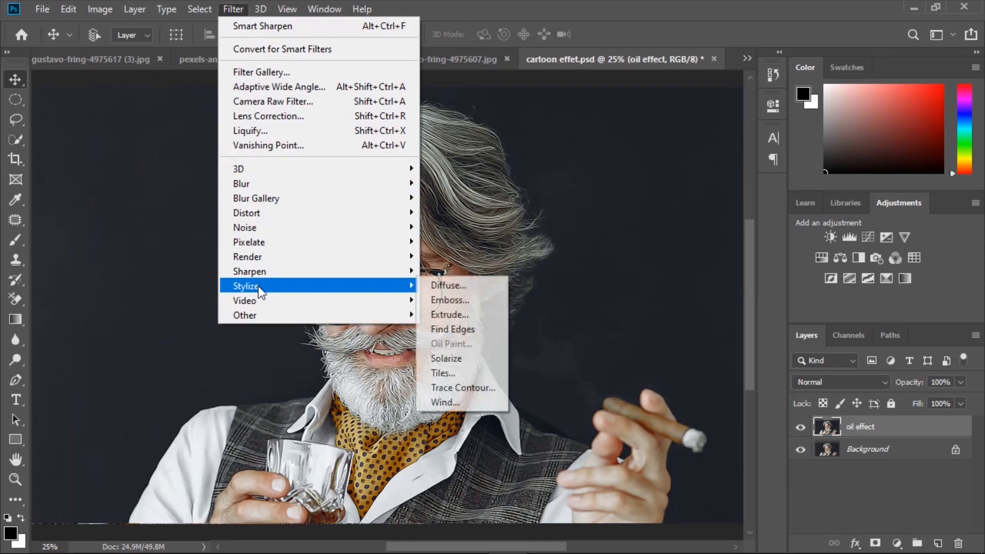
{"action": "left_click", "coordinate": [441, 286]}
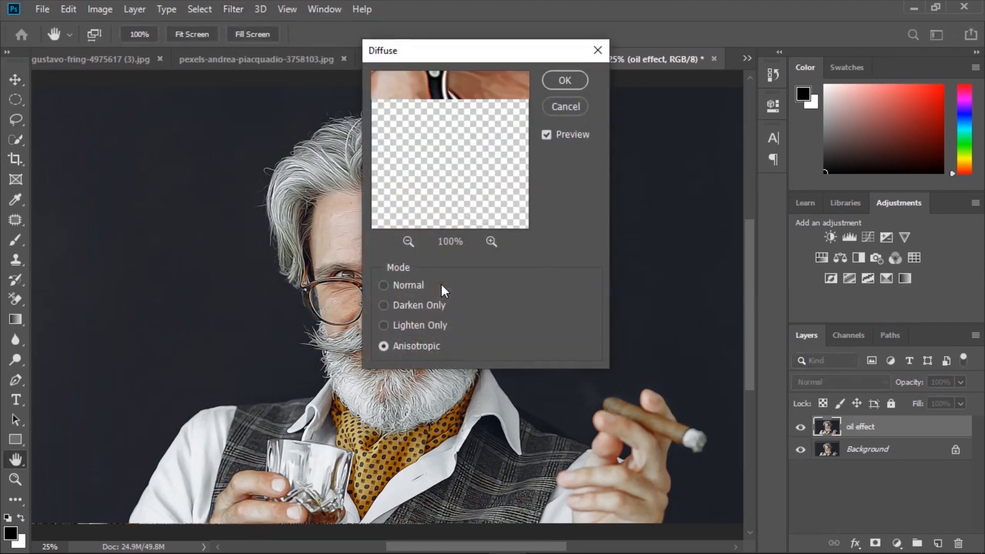
{"action": "left_click", "coordinate": [562, 80]}
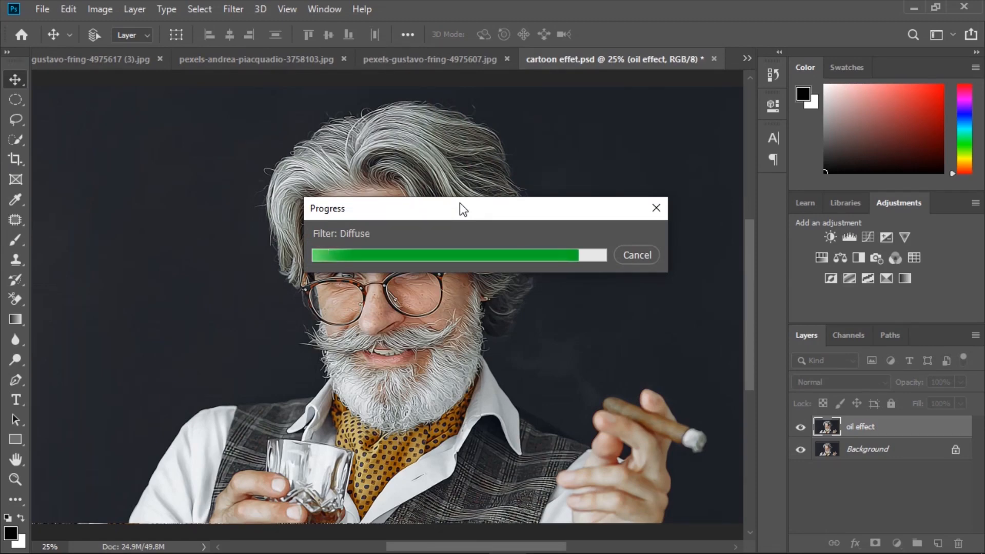
Step: Begin the second rotation round by turning the image 90° clockwise and applying Diffuse to the oil effect layer
{"action": "left_click", "coordinate": [99, 9]}
{"action": "mouse_move", "coordinate": [154, 154]}
{"action": "left_click", "coordinate": [288, 168]}
{"action": "left_click", "coordinate": [233, 9]}
{"action": "mouse_move", "coordinate": [287, 284]}
{"action": "left_click", "coordinate": [440, 285]}
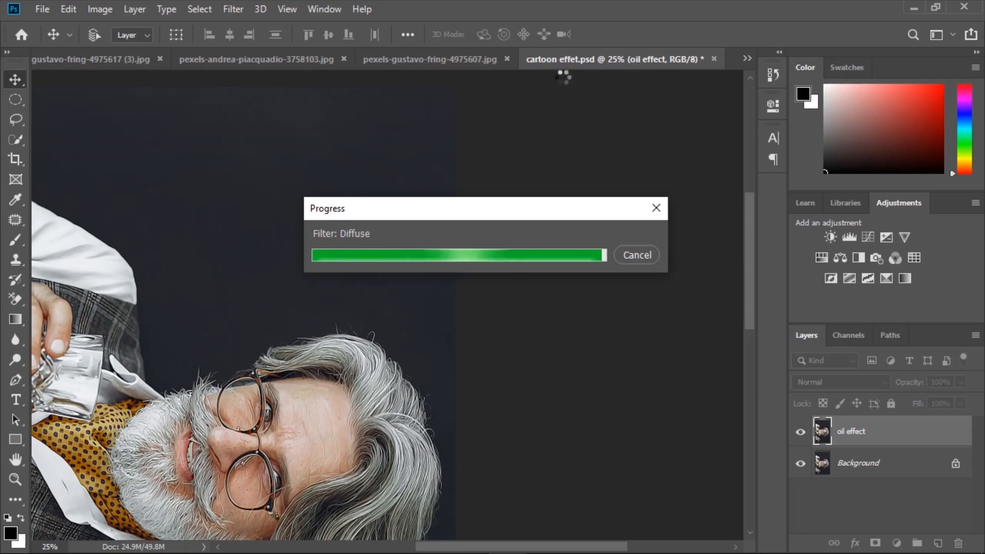
Step: Rotate the sideways image 90° clockwise to upside down and apply Diffuse to the oil effect layer
{"action": "left_click", "coordinate": [99, 9]}
{"action": "mouse_move", "coordinate": [154, 152]}
{"action": "left_click", "coordinate": [288, 168]}
{"action": "left_click", "coordinate": [233, 8]}
{"action": "mouse_move", "coordinate": [400, 288]}
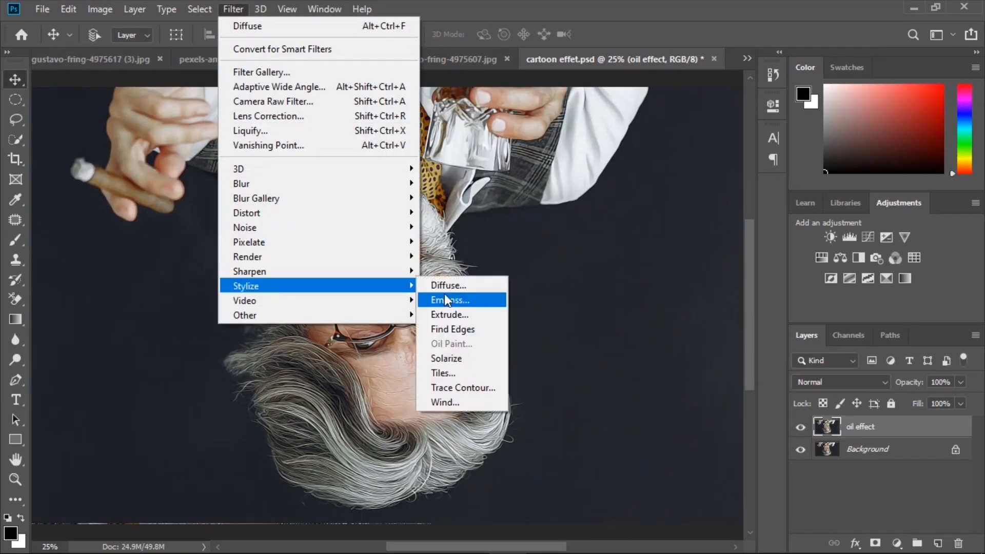
{"action": "left_click", "coordinate": [449, 284]}
{"action": "left_click", "coordinate": [560, 82]}
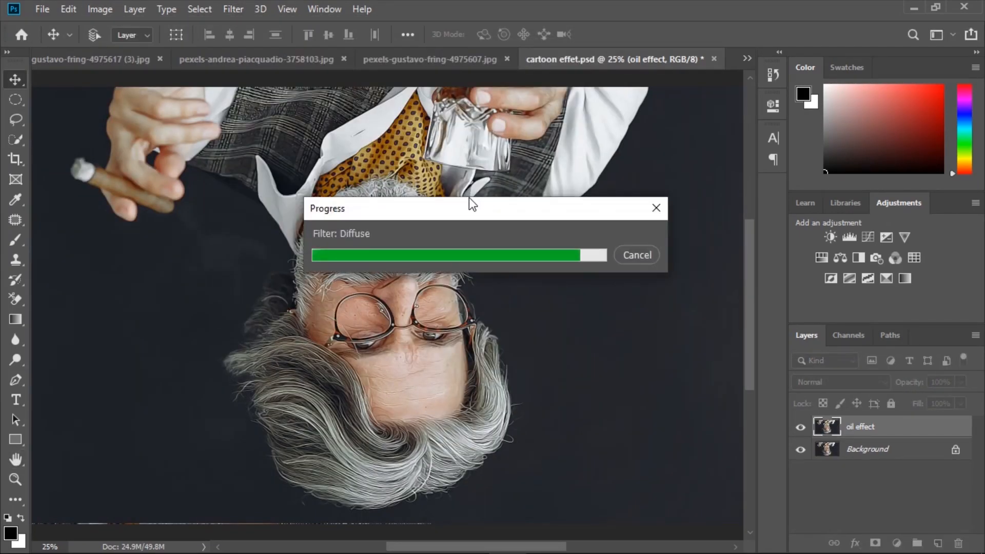
Step: Turn the upside-down image a further 90° clockwise and apply the Diffuse filter with the same settings
{"action": "left_click", "coordinate": [99, 9]}
{"action": "mouse_move", "coordinate": [154, 152]}
{"action": "left_click", "coordinate": [288, 169]}
{"action": "left_click", "coordinate": [233, 9]}
{"action": "mouse_move", "coordinate": [256, 284]}
{"action": "left_click", "coordinate": [449, 284]}
{"action": "key", "text": "Return"}
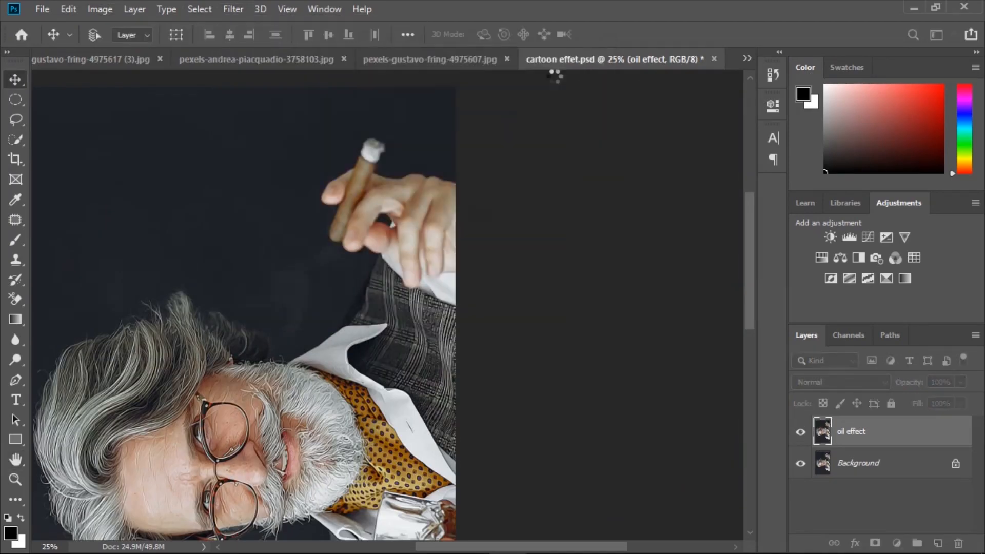
Step: Rotate the image 90° clockwise to upright and repeat the last Diffuse filter to complete the second round
{"action": "left_click", "coordinate": [99, 9]}
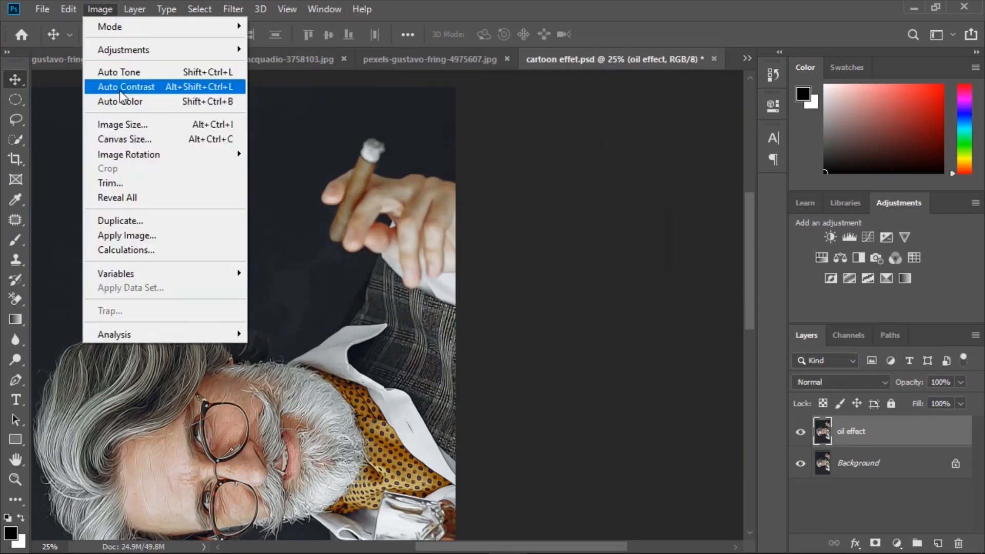
{"action": "mouse_move", "coordinate": [154, 152]}
{"action": "left_click", "coordinate": [263, 165]}
{"action": "left_click", "coordinate": [233, 8]}
{"action": "left_click", "coordinate": [242, 24]}
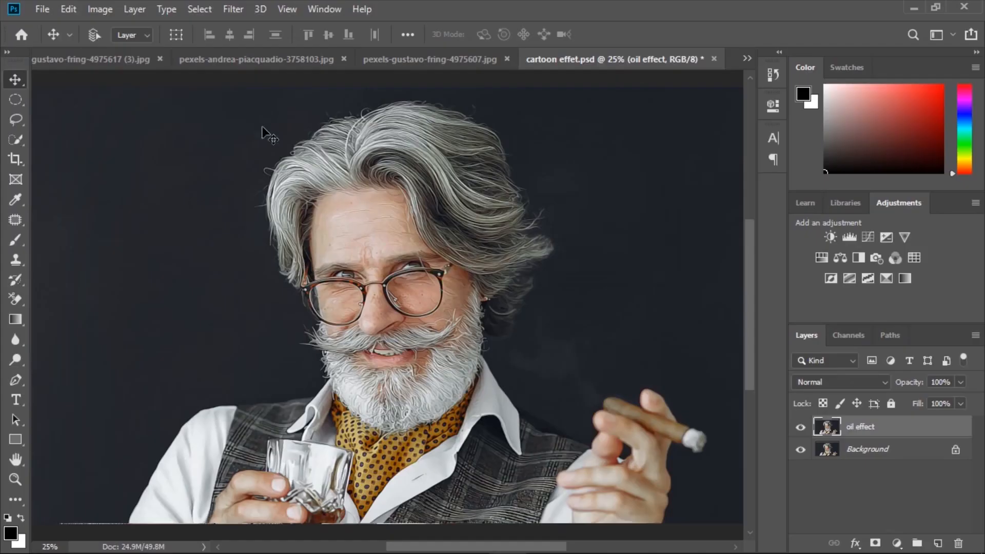
Step: Convert the oil effect layer to a smart object and duplicate it as a new layer named "soft detail"
{"action": "right_click", "coordinate": [909, 434]}
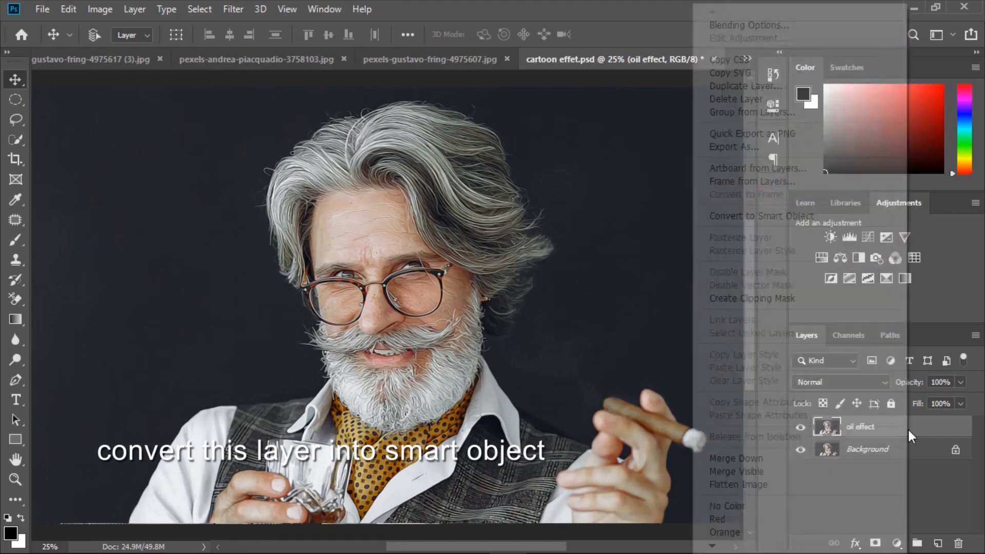
{"action": "left_click", "coordinate": [736, 216]}
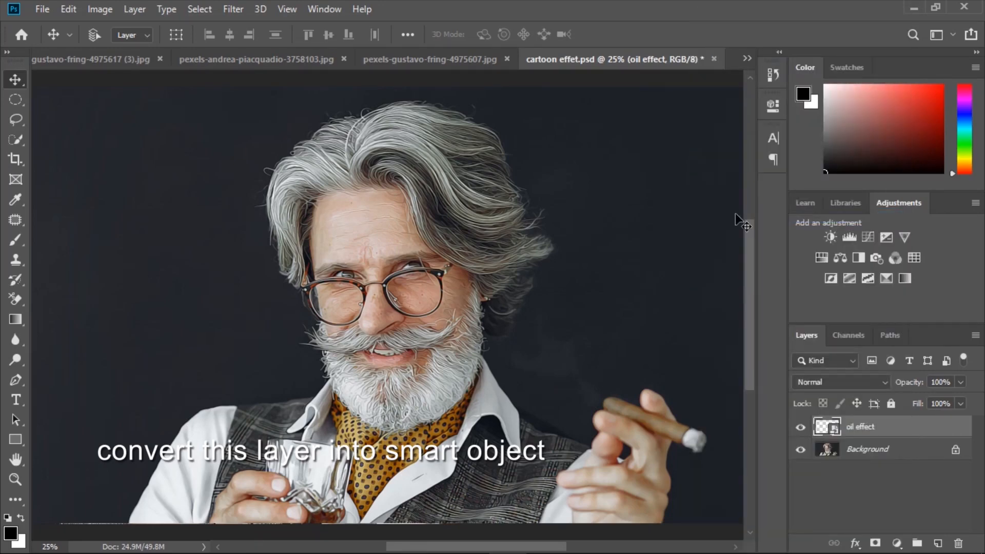
{"action": "right_click", "coordinate": [868, 429]}
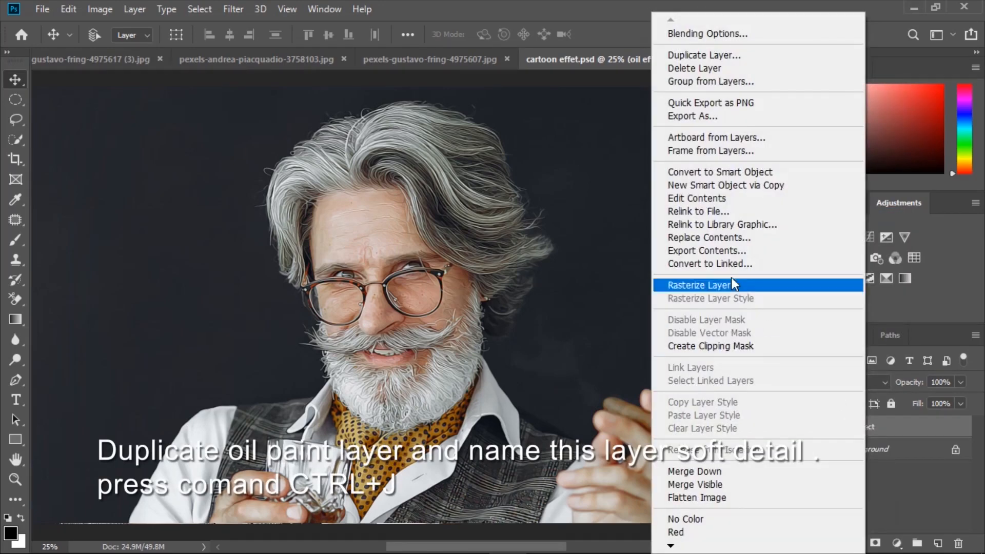
{"action": "left_click", "coordinate": [695, 55]}
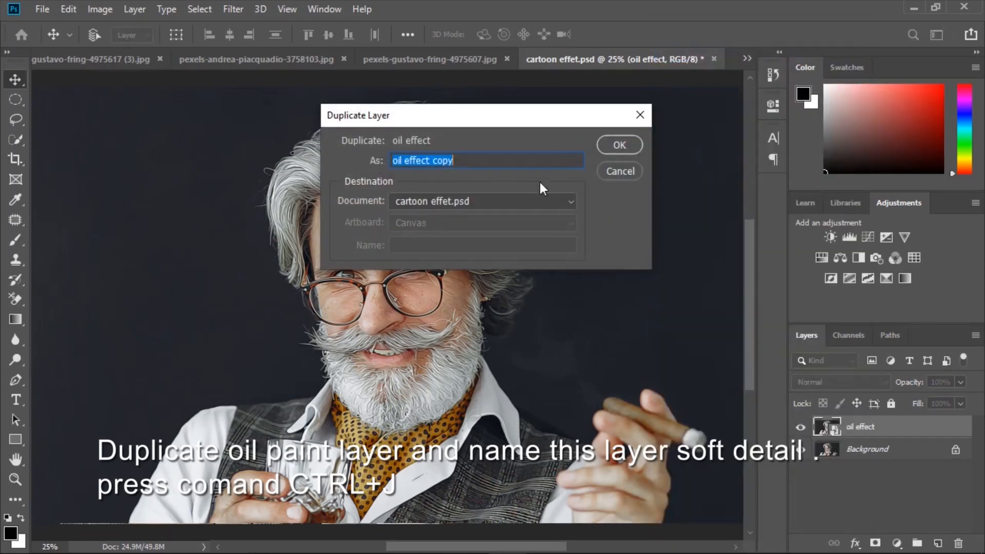
{"action": "key", "text": "BackSpace"}
{"action": "type", "text": "soft detail"}
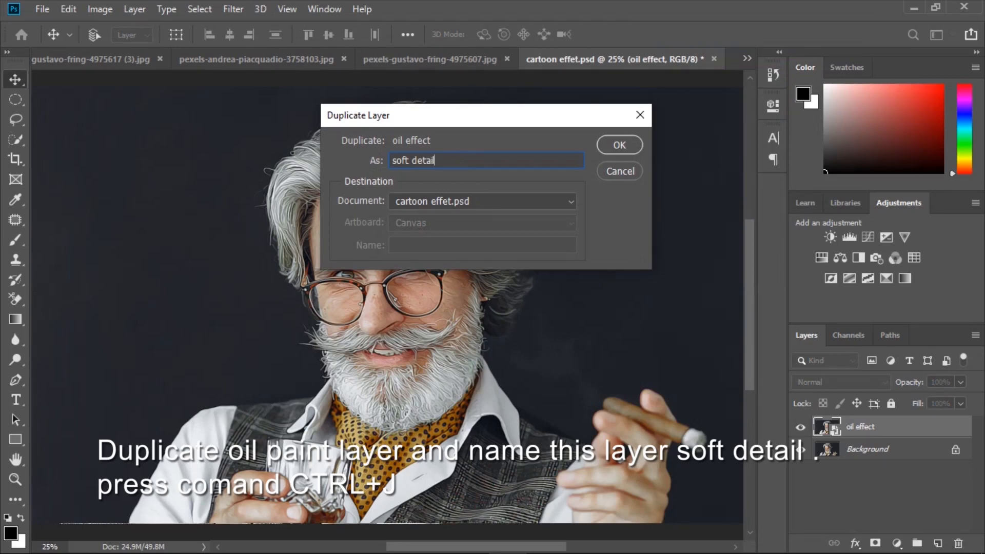
{"action": "left_click", "coordinate": [615, 147]}
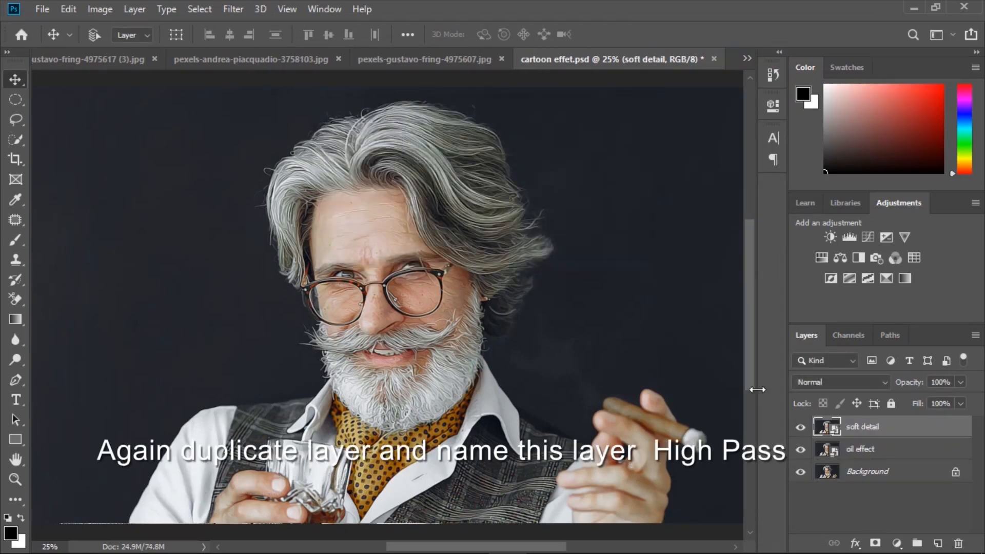
Step: Duplicate the soft detail layer within the same document and name the copy "high pass"
{"action": "right_click", "coordinate": [867, 430]}
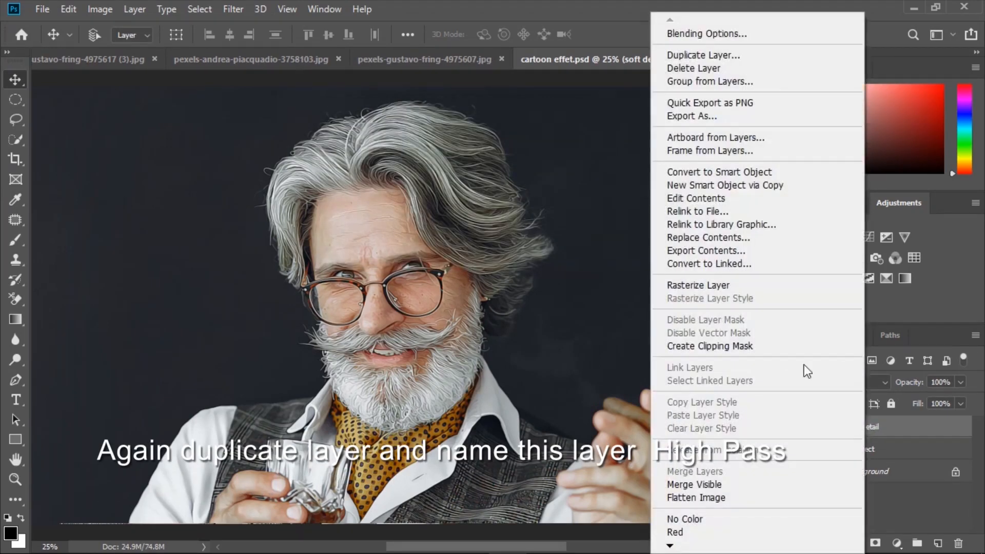
{"action": "left_click", "coordinate": [697, 58]}
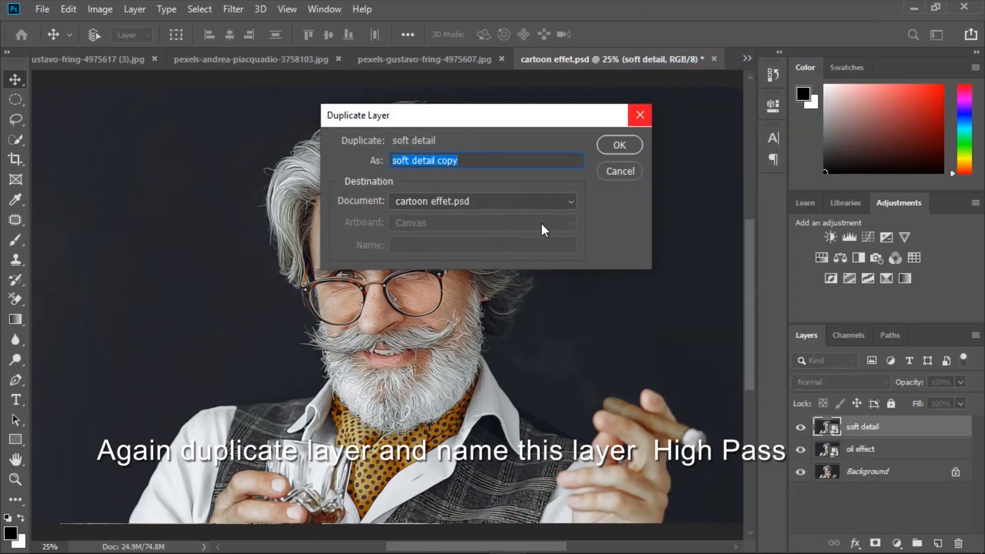
{"action": "key", "text": "BackSpace"}
{"action": "type", "text": "high pass"}
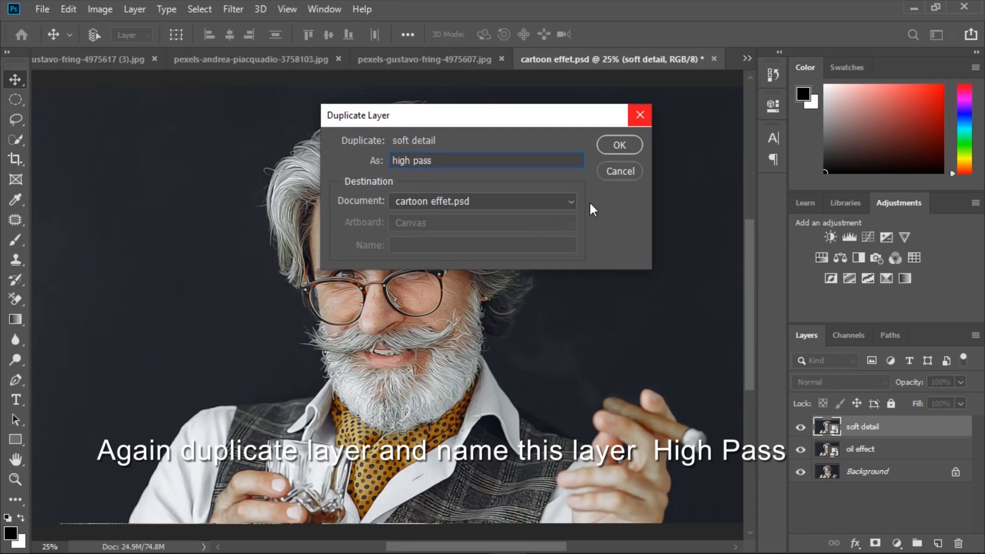
{"action": "left_click", "coordinate": [616, 146]}
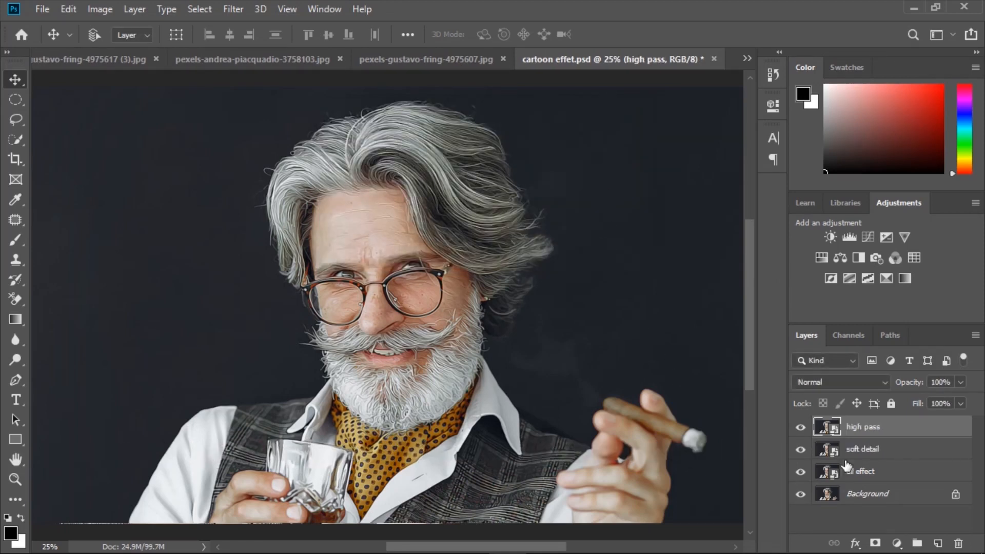
Step: Rename the oil effect layer to "Hard detail" and hide the high pass and soft detail layers above it
{"action": "double_click", "coordinate": [860, 471]}
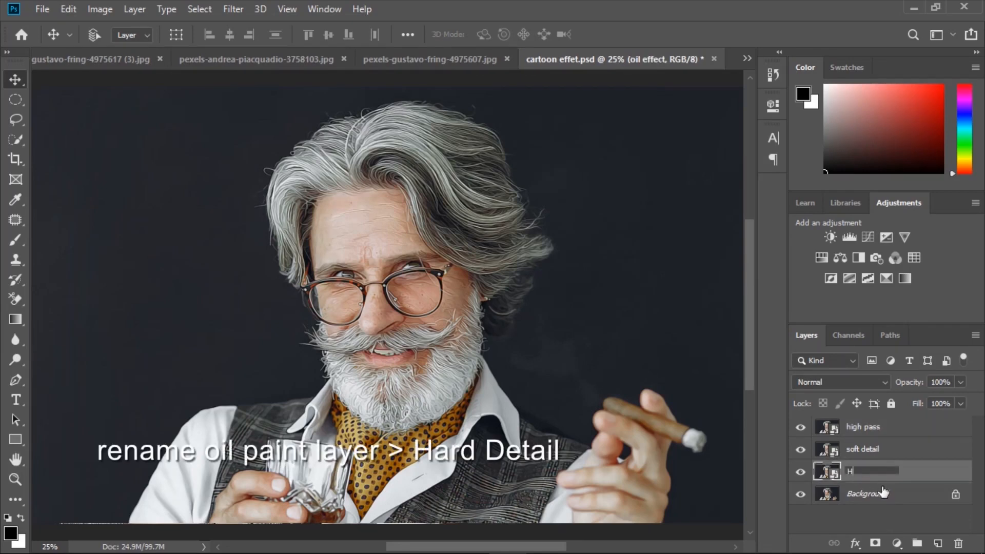
{"action": "type", "text": "Hard detail"}
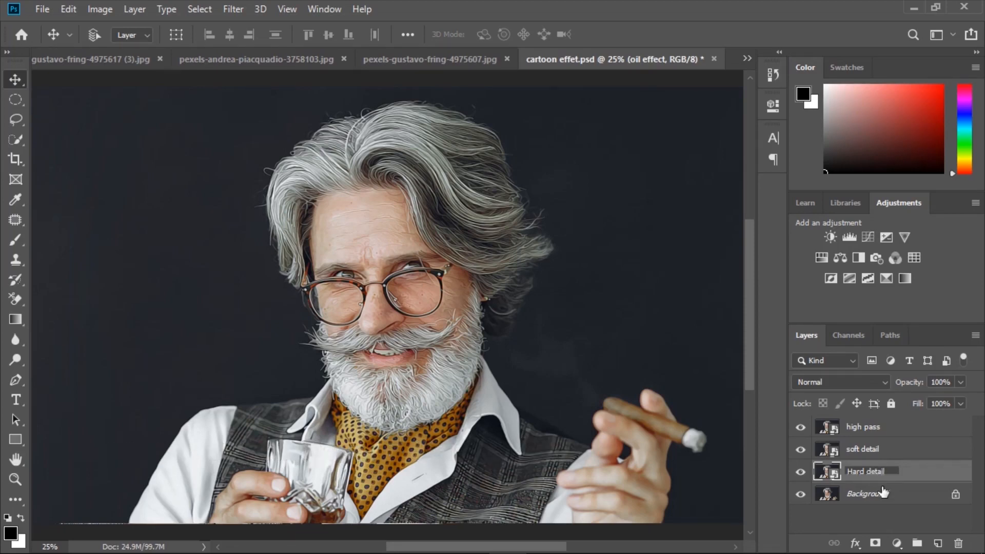
{"action": "key", "text": "Return"}
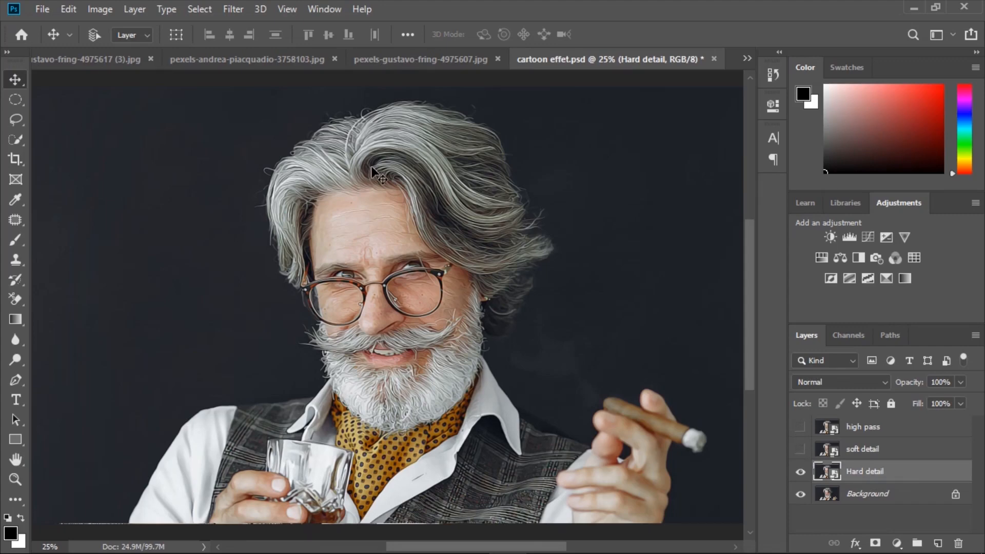
Step: Apply the Filter Gallery's Cutout filter to the Hard detail layer with 8 levels, edge simplicity 5 and edge fidelity 1
{"action": "left_click", "coordinate": [239, 9]}
{"action": "left_click", "coordinate": [254, 73]}
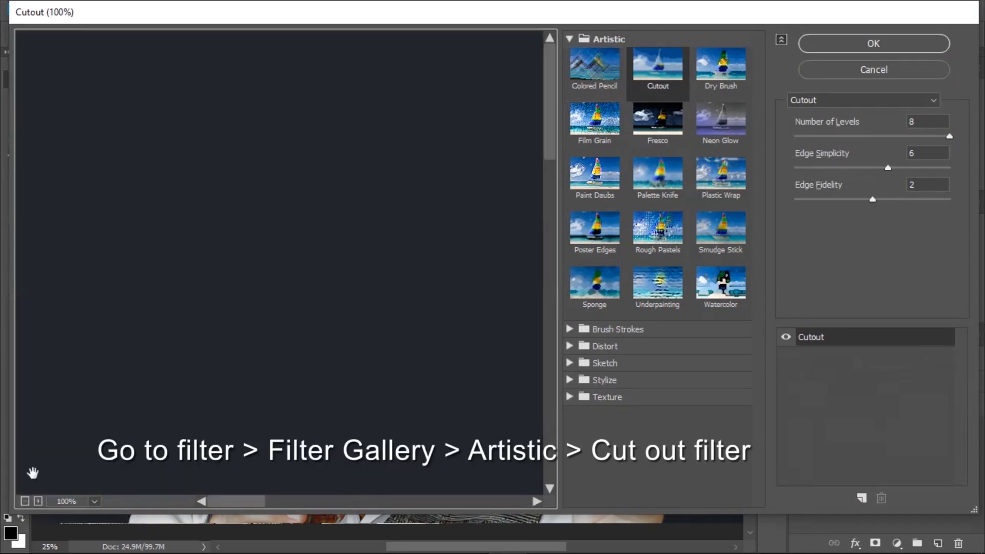
{"action": "left_click", "coordinate": [23, 501]}
{"action": "left_click", "coordinate": [22, 501]}
{"action": "left_click", "coordinate": [23, 502]}
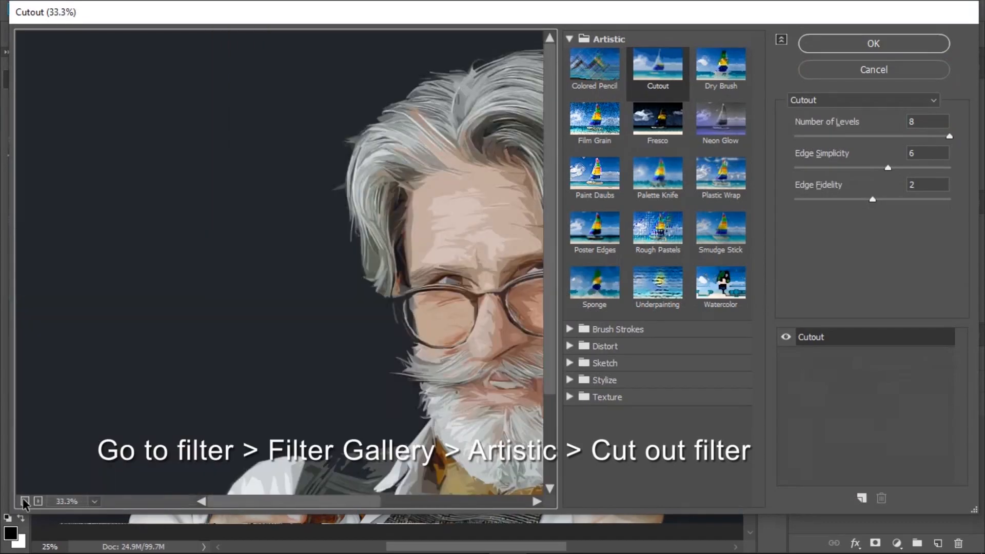
{"action": "left_click_drag", "start_coordinate": [344, 328], "coordinate": [226, 347]}
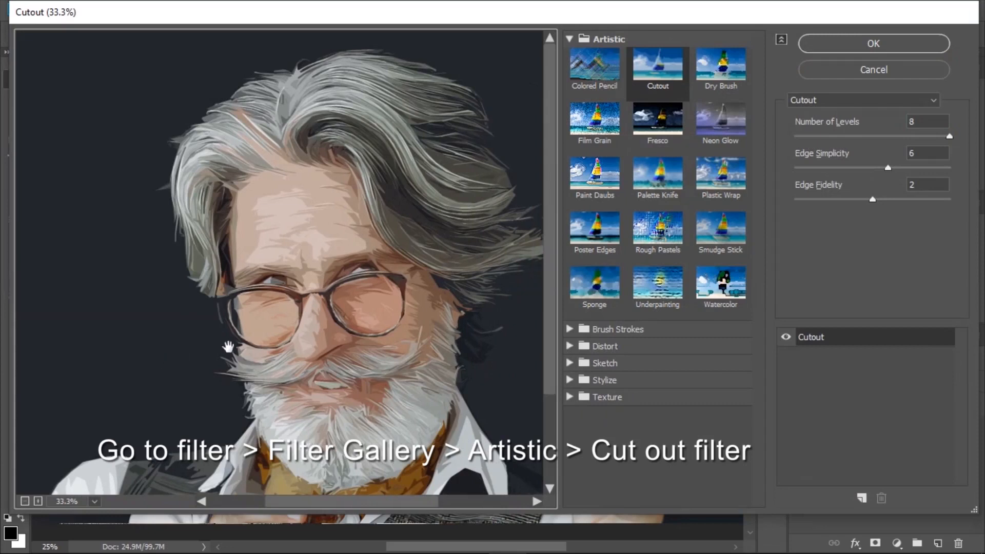
{"action": "left_click_drag", "start_coordinate": [888, 168], "coordinate": [795, 204]}
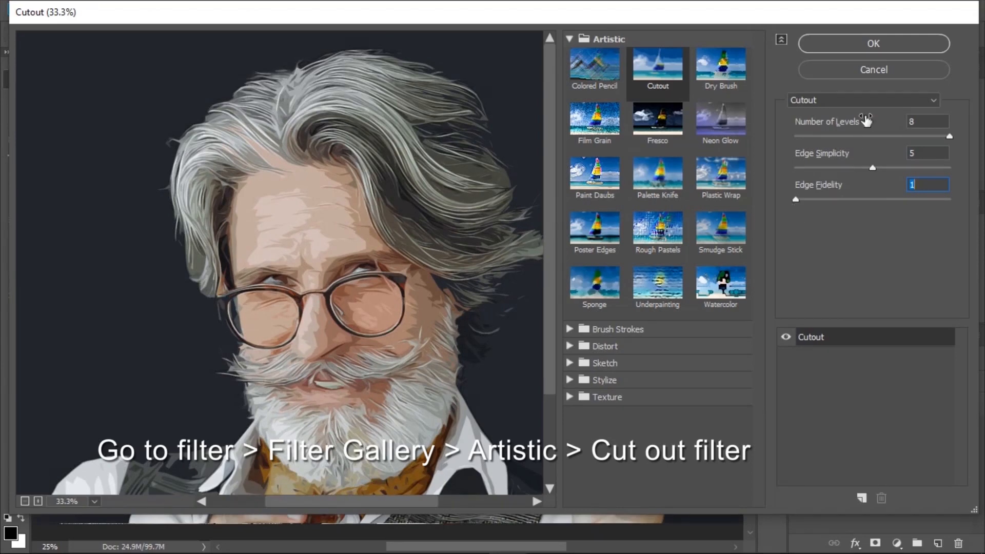
{"action": "left_click", "coordinate": [869, 46]}
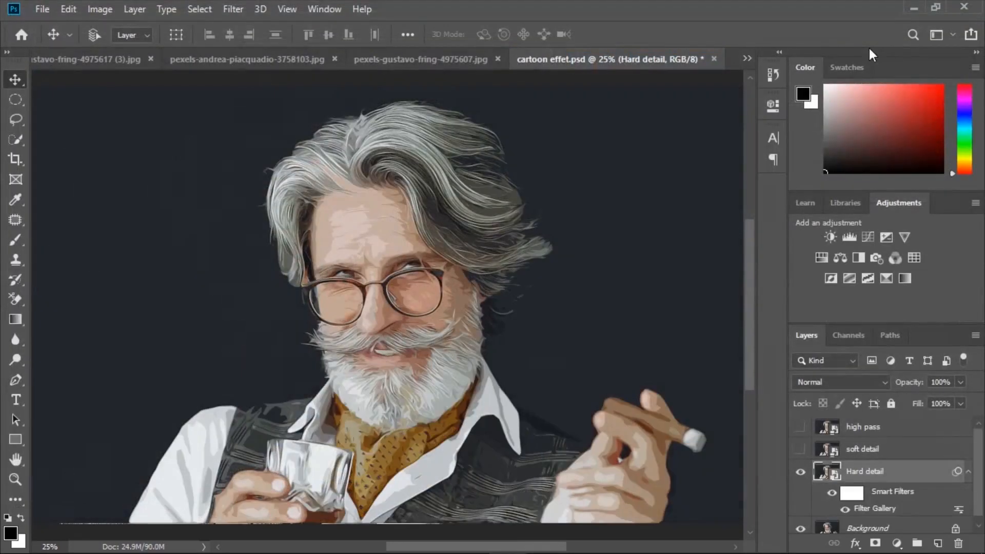
Step: Show the soft detail layer and apply the Cutout filter to it with 8 levels, edge simplicity 6 and edge fidelity 1
{"action": "left_click", "coordinate": [859, 451]}
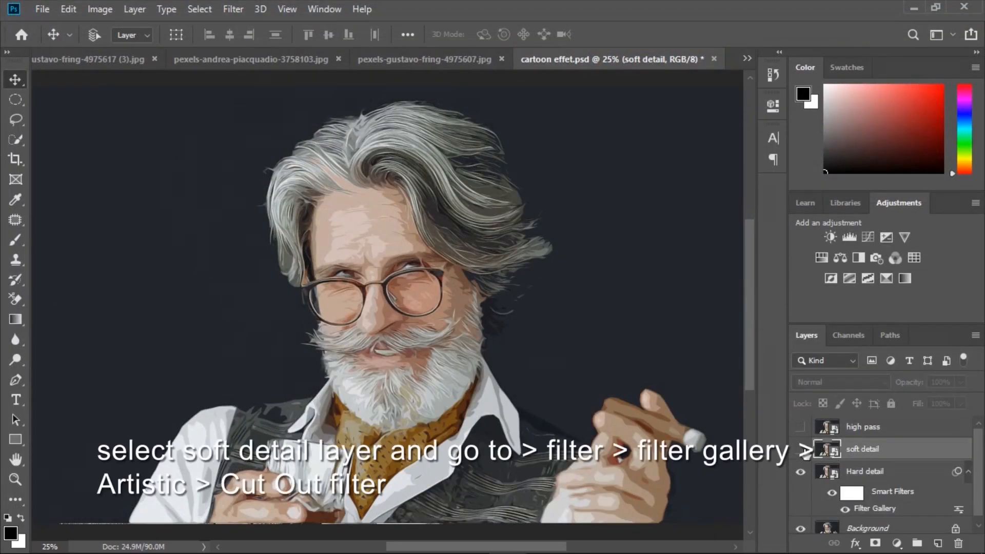
{"action": "left_click", "coordinate": [800, 449]}
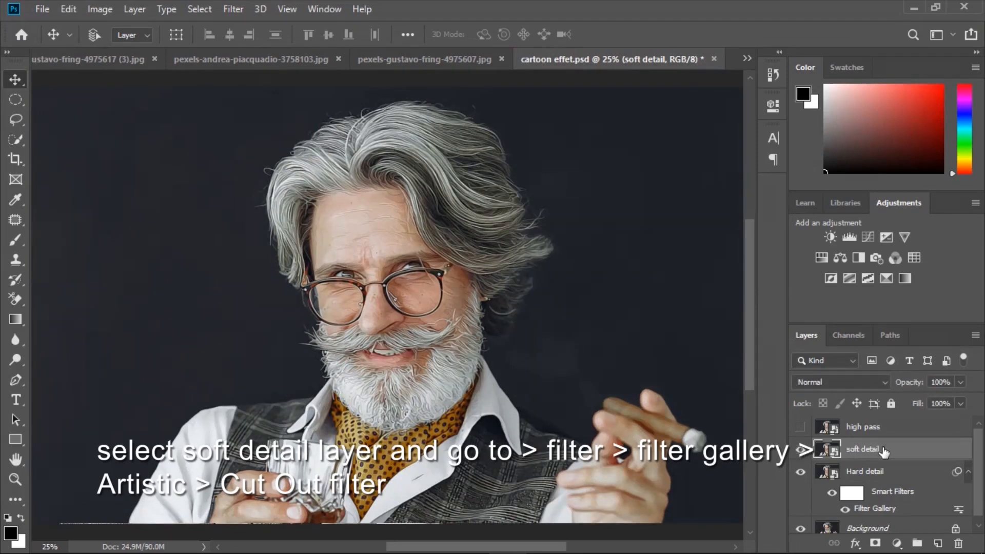
{"action": "left_click", "coordinate": [235, 7]}
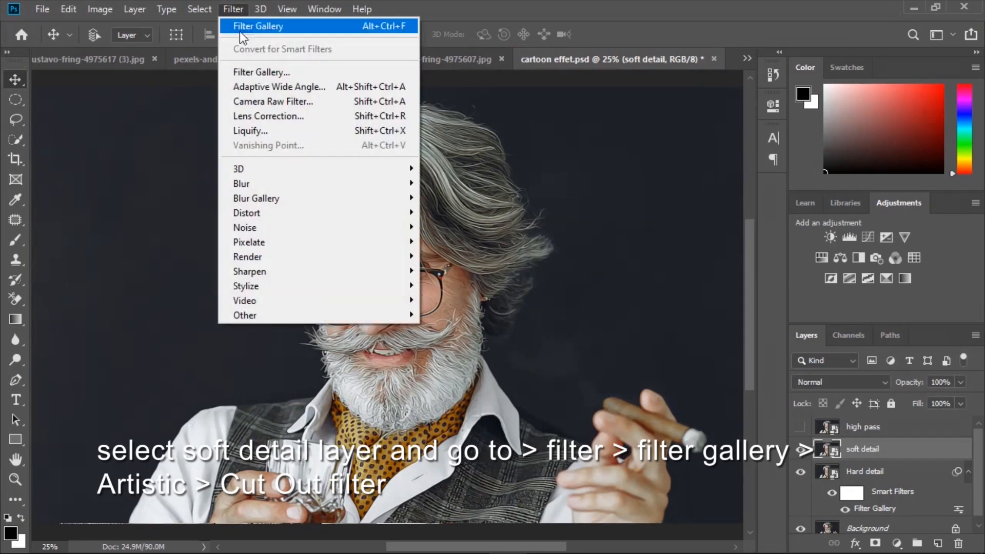
{"action": "left_click", "coordinate": [250, 72]}
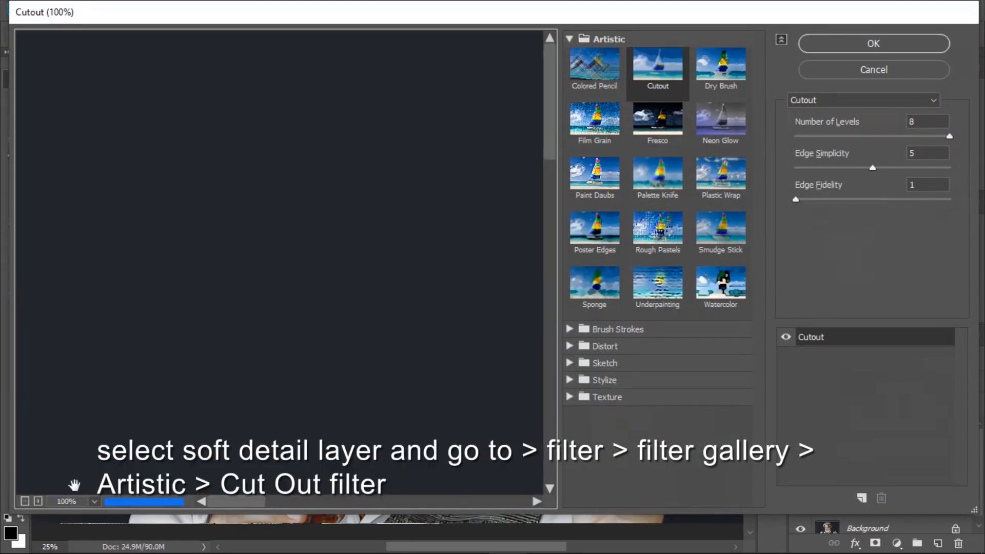
{"action": "left_click", "coordinate": [25, 501]}
{"action": "left_click", "coordinate": [24, 501]}
{"action": "left_click_drag", "start_coordinate": [383, 325], "coordinate": [222, 326]}
{"action": "left_click_drag", "start_coordinate": [873, 168], "coordinate": [887, 171]}
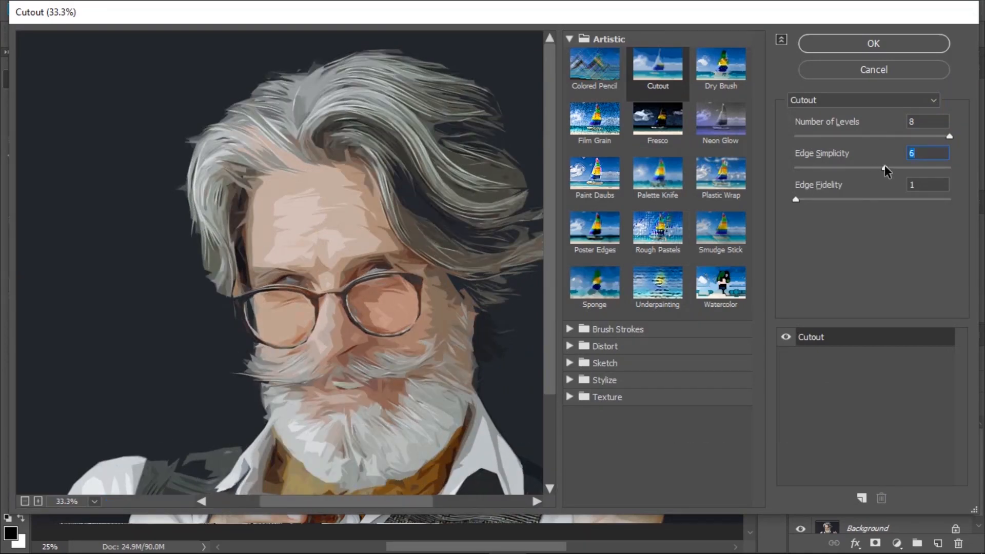
{"action": "left_click", "coordinate": [839, 44]}
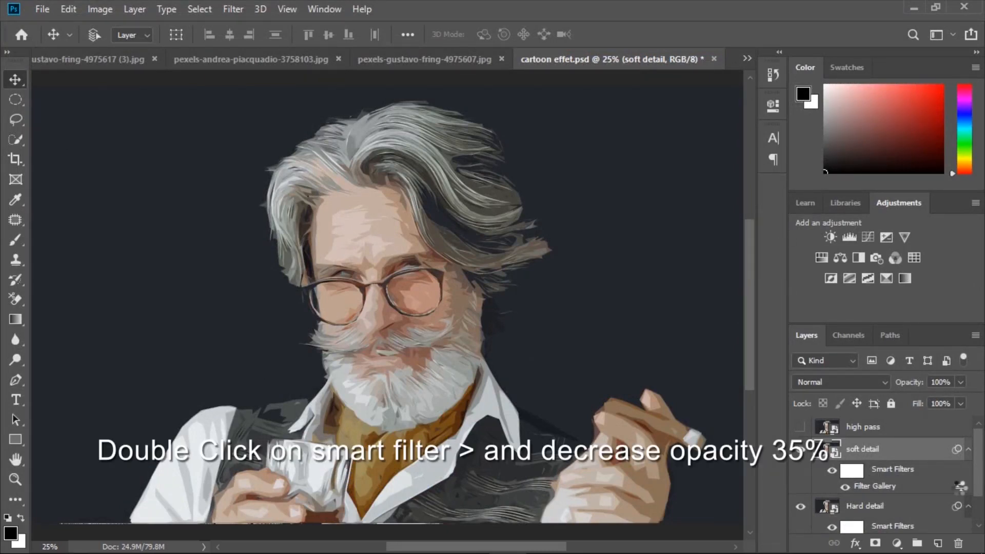
Step: Reduce the opacity of the soft detail layer's Filter Gallery smart filter to about 35% in its blending options
{"action": "double_click", "coordinate": [960, 487]}
{"action": "left_click", "coordinate": [587, 158]}
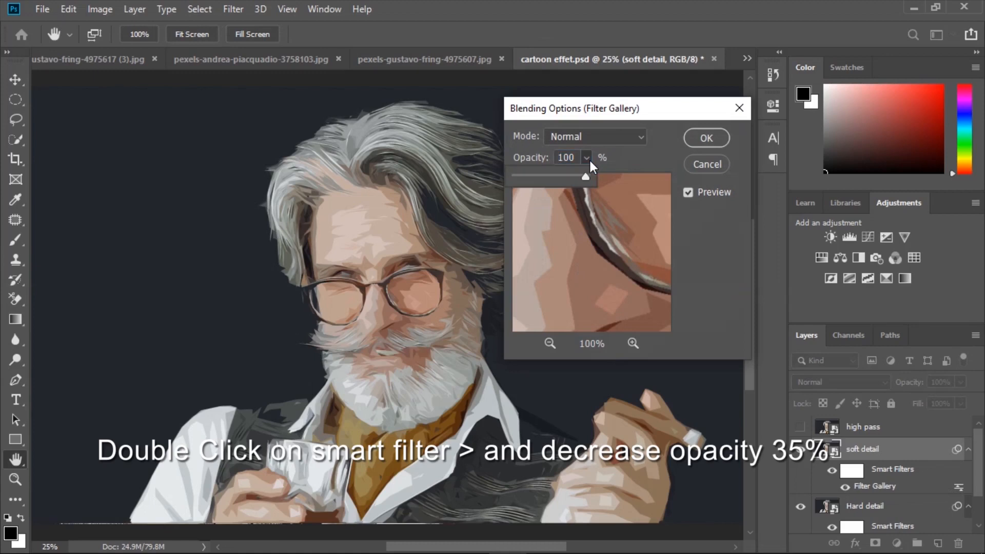
{"action": "left_click_drag", "start_coordinate": [567, 177], "coordinate": [550, 177]}
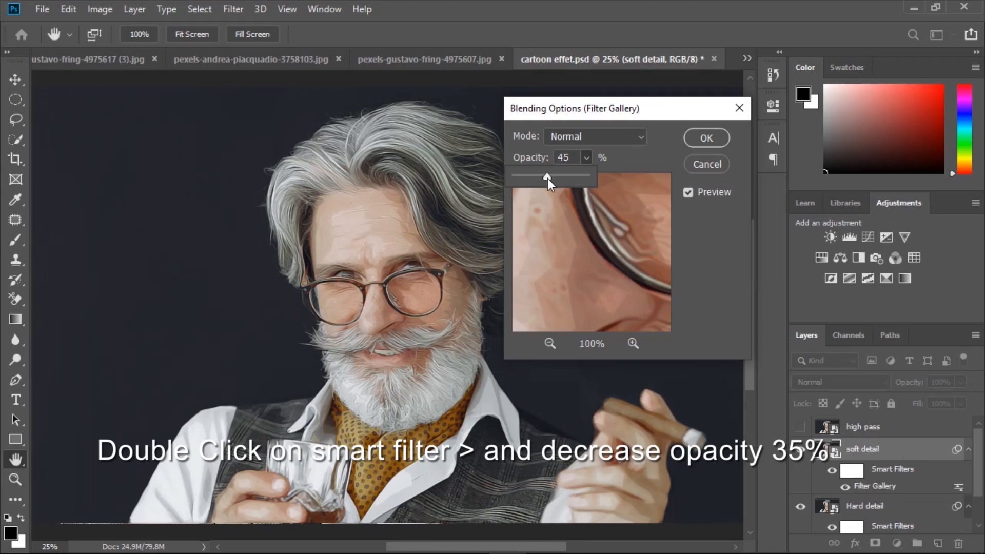
{"action": "left_click_drag", "start_coordinate": [544, 180], "coordinate": [540, 181]}
{"action": "left_click", "coordinate": [703, 138]}
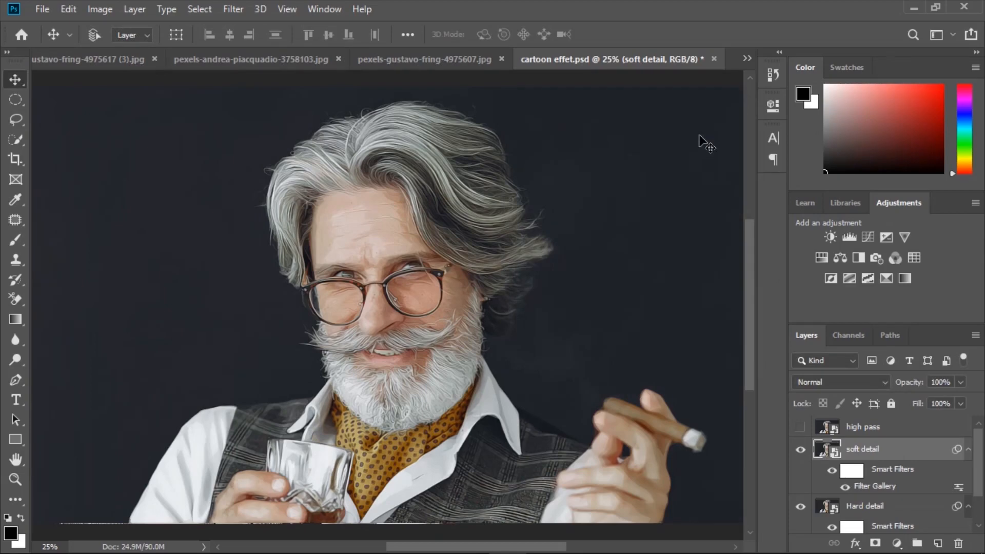
Step: Add a second Cutout filter to the soft detail layer with 8 levels, edge simplicity 6 and edge fidelity 2
{"action": "left_click", "coordinate": [242, 12]}
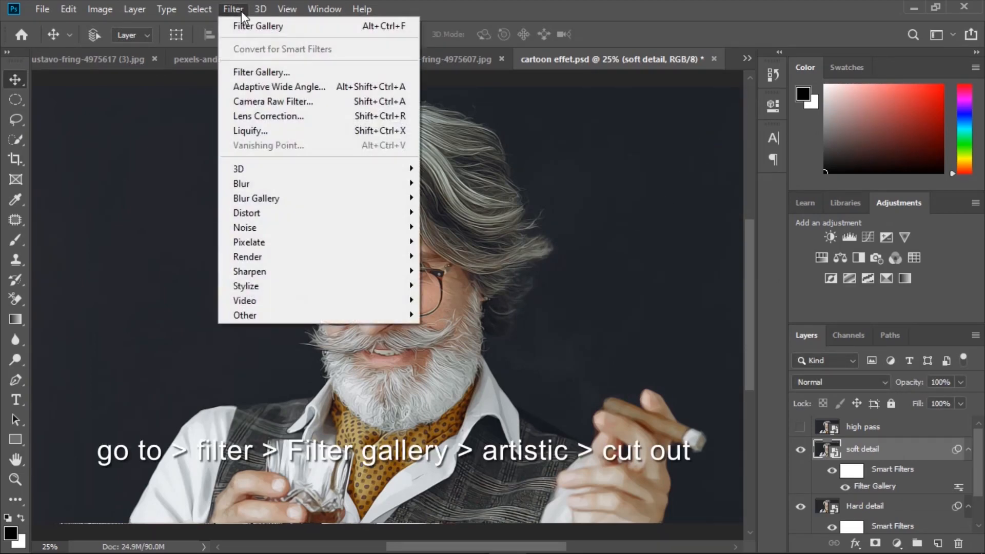
{"action": "left_click", "coordinate": [256, 75]}
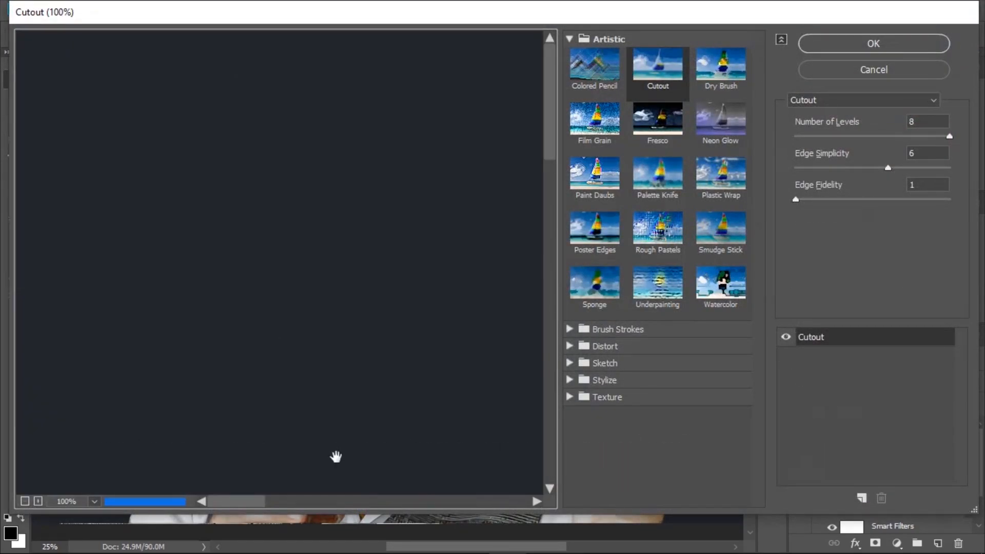
{"action": "left_click", "coordinate": [24, 502]}
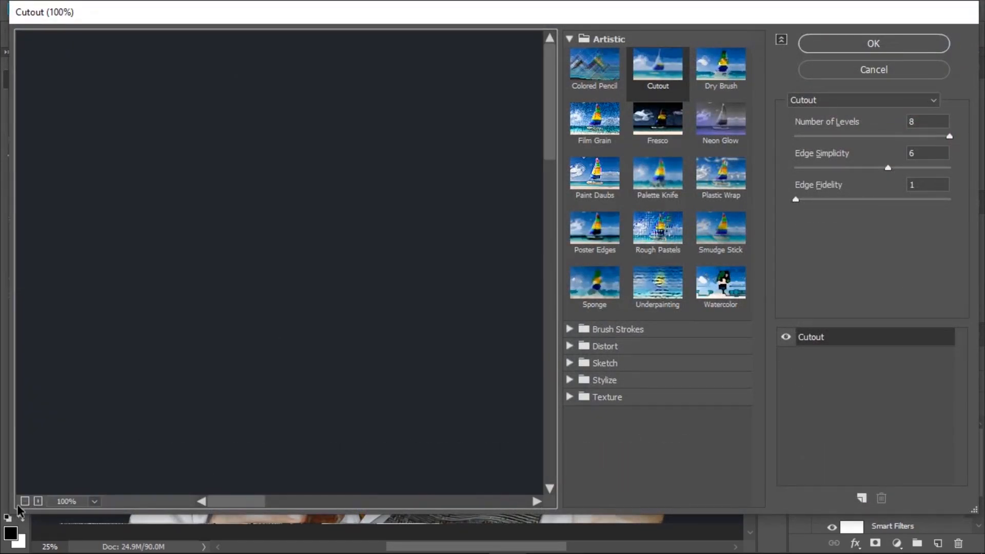
{"action": "left_click", "coordinate": [24, 502]}
{"action": "left_click", "coordinate": [24, 501]}
{"action": "left_click", "coordinate": [24, 501]}
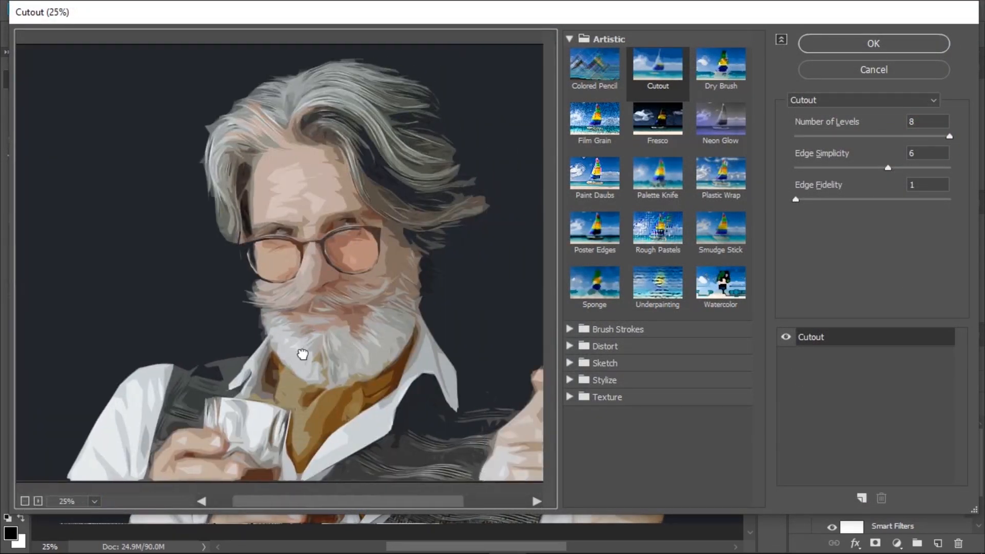
{"action": "left_click_drag", "start_coordinate": [795, 200], "coordinate": [841, 204]}
{"action": "left_click", "coordinate": [874, 45]}
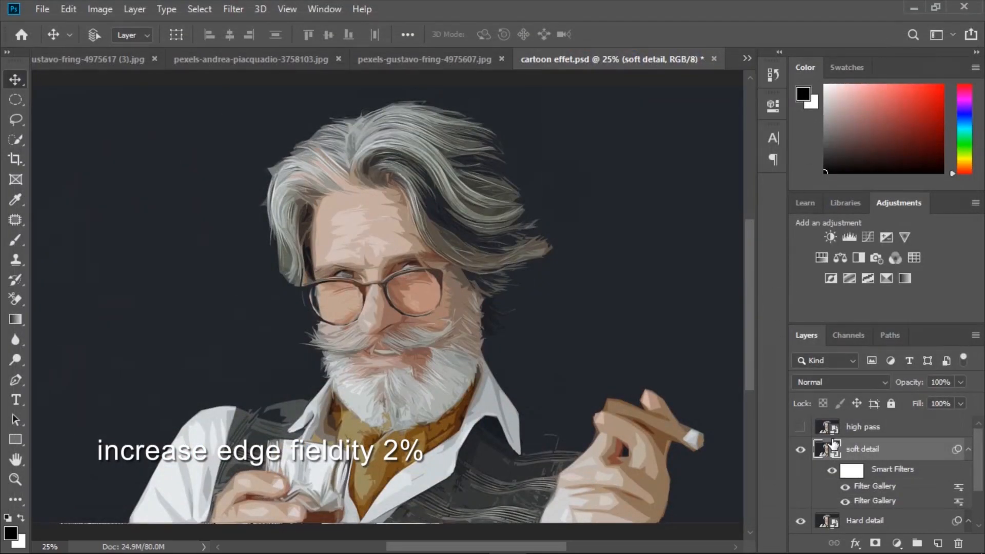
Step: Set the opacity of the soft detail layer's upper Filter Gallery smart filter to 35% in its blending options
{"action": "double_click", "coordinate": [956, 486]}
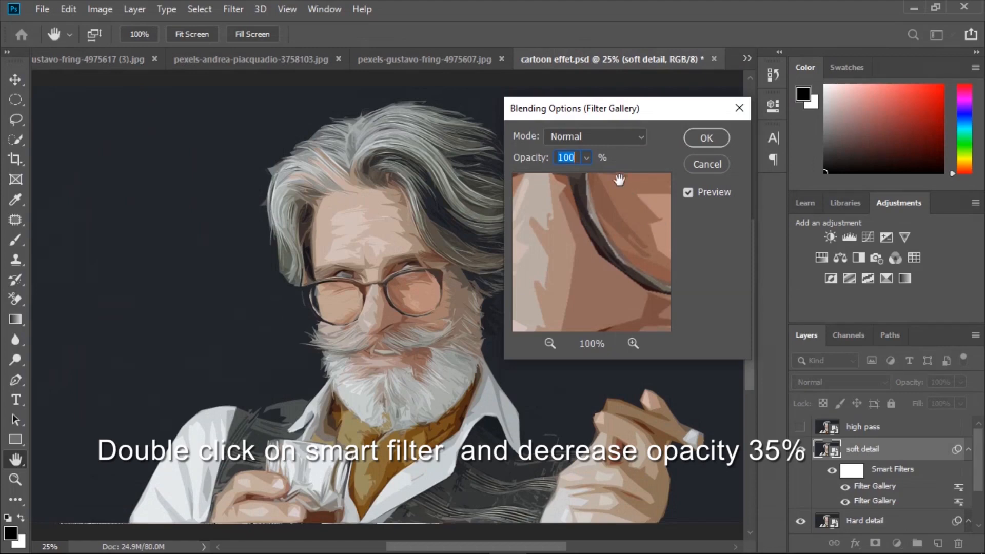
{"action": "left_click", "coordinate": [586, 158]}
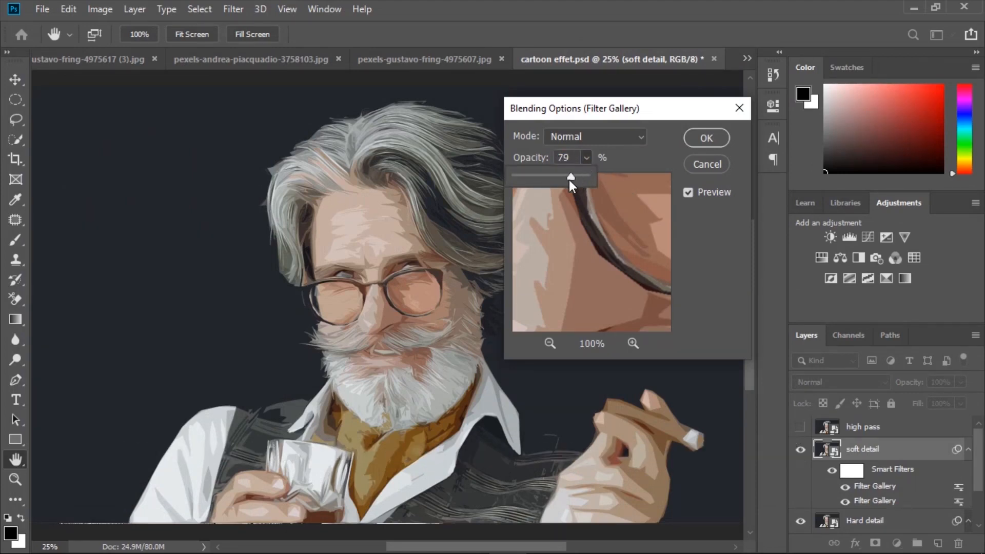
{"action": "left_click_drag", "start_coordinate": [539, 177], "coordinate": [541, 177]}
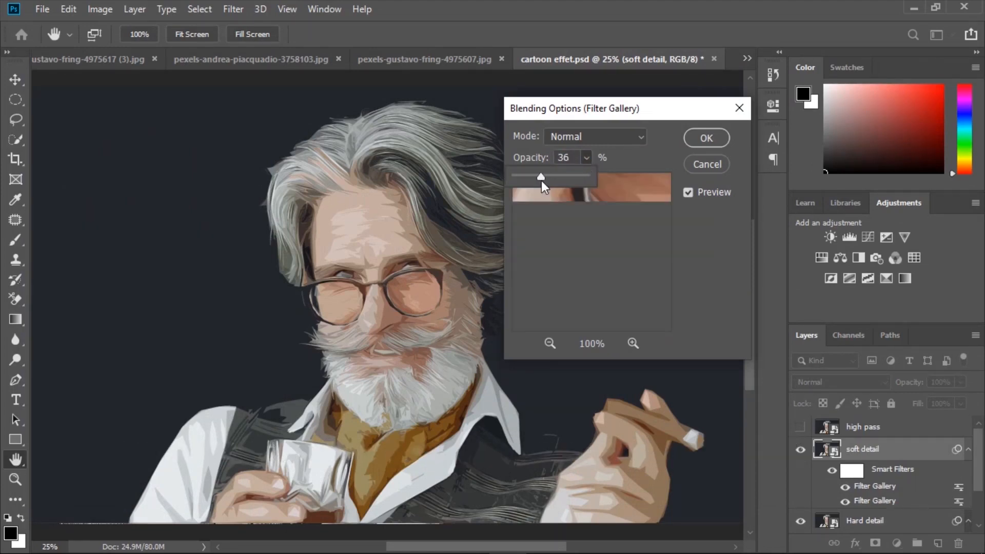
{"action": "left_click", "coordinate": [571, 158]}
{"action": "key", "text": "BackSpace"}
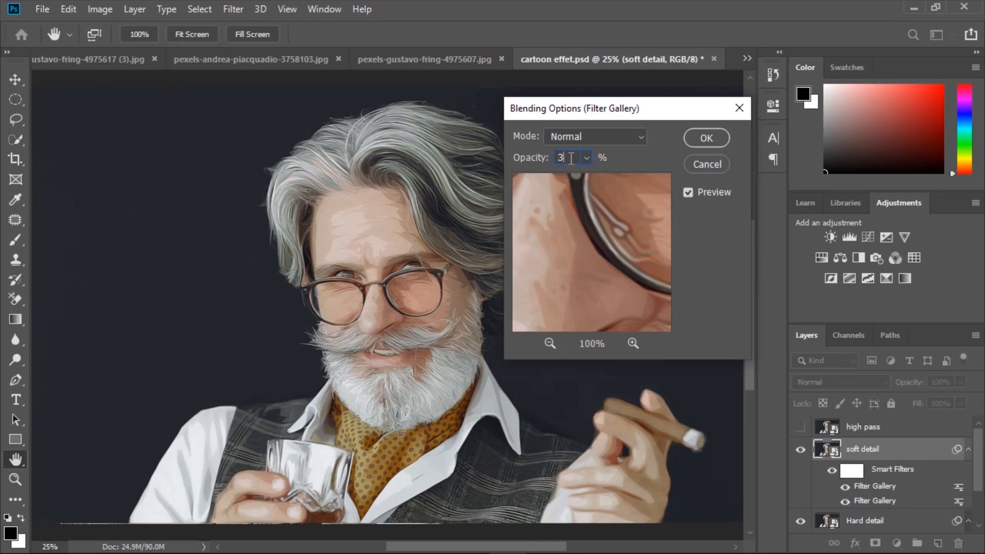
{"action": "type", "text": "5"}
{"action": "left_click", "coordinate": [700, 135]}
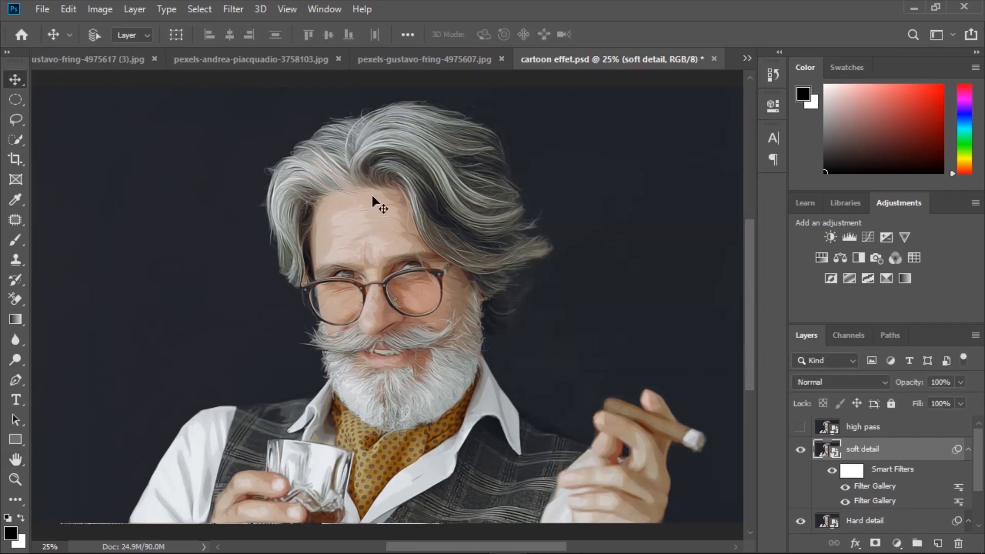
Step: Apply an Unsharp Mask filter to the soft detail layer with amount 150%, radius 2.0 pixels and threshold 0
{"action": "left_click", "coordinate": [232, 11]}
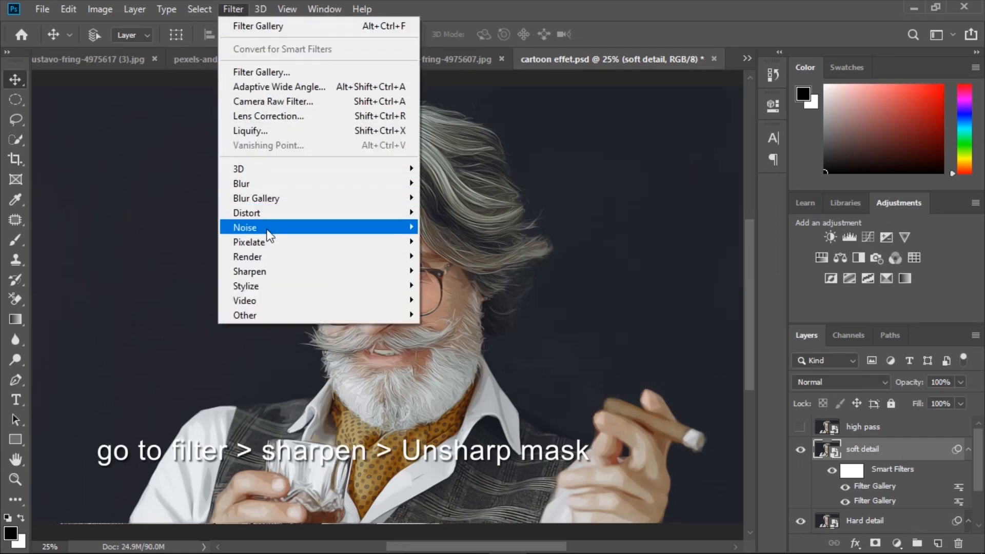
{"action": "mouse_move", "coordinate": [266, 273]}
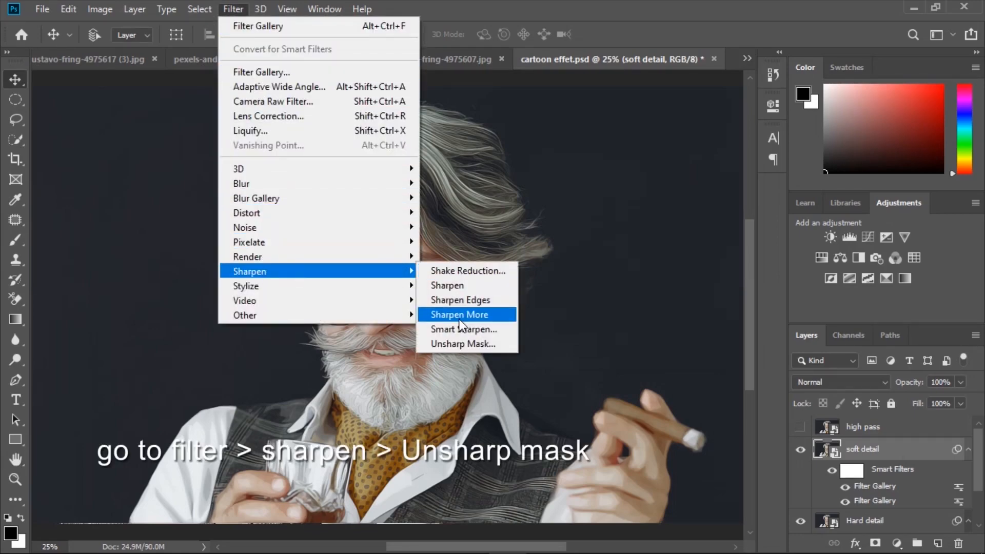
{"action": "left_click", "coordinate": [461, 340]}
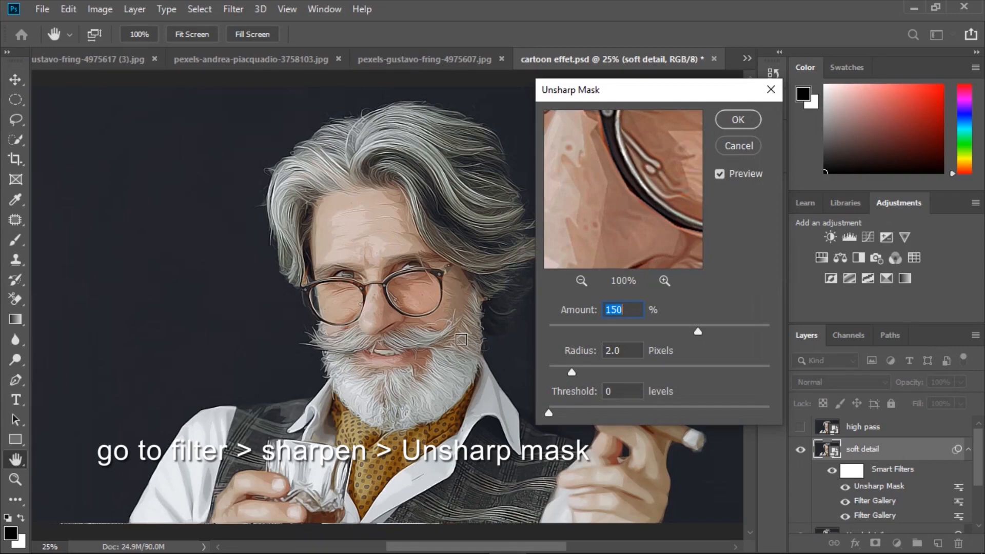
{"action": "left_click", "coordinate": [630, 357]}
{"action": "left_click", "coordinate": [611, 391]}
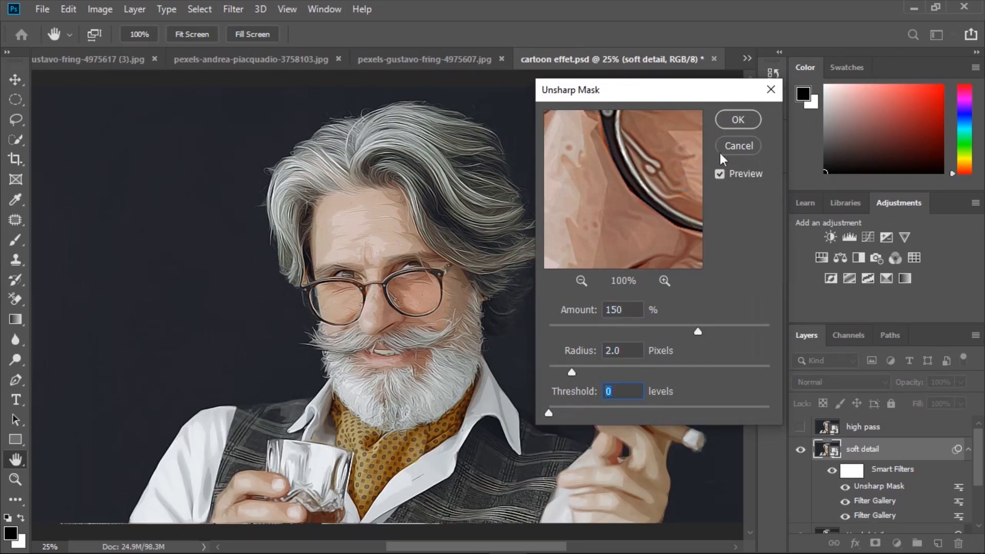
{"action": "left_click", "coordinate": [737, 121]}
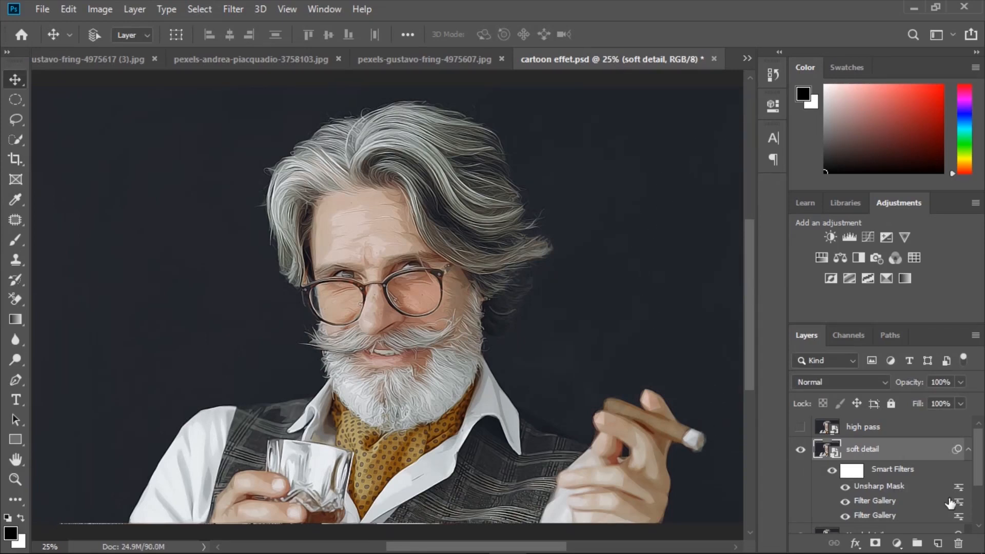
Step: Reduce the soft detail layer's opacity to about 45% and collapse its smart filter list
{"action": "left_click", "coordinate": [959, 381]}
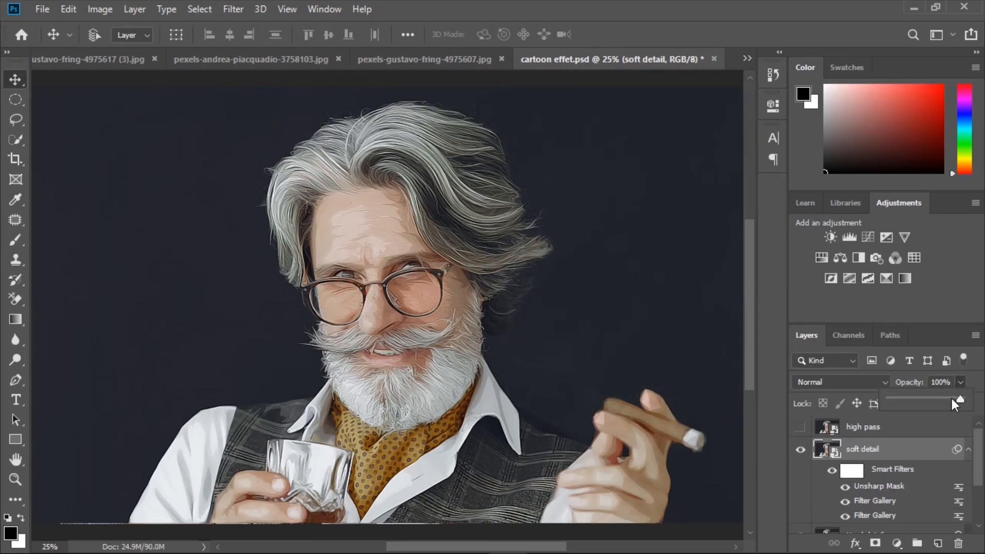
{"action": "left_click_drag", "start_coordinate": [946, 399], "coordinate": [940, 399]}
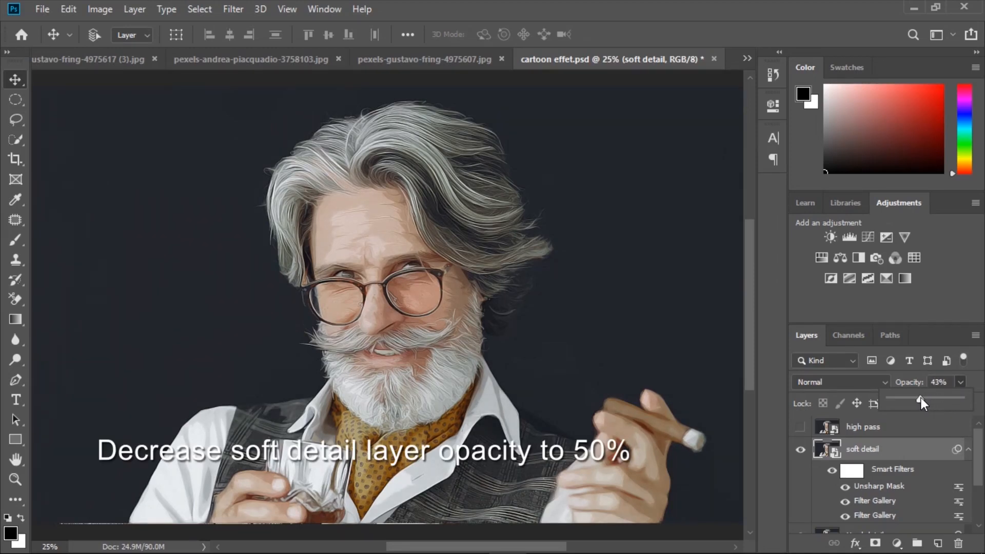
{"action": "left_click_drag", "start_coordinate": [920, 399], "coordinate": [922, 398]}
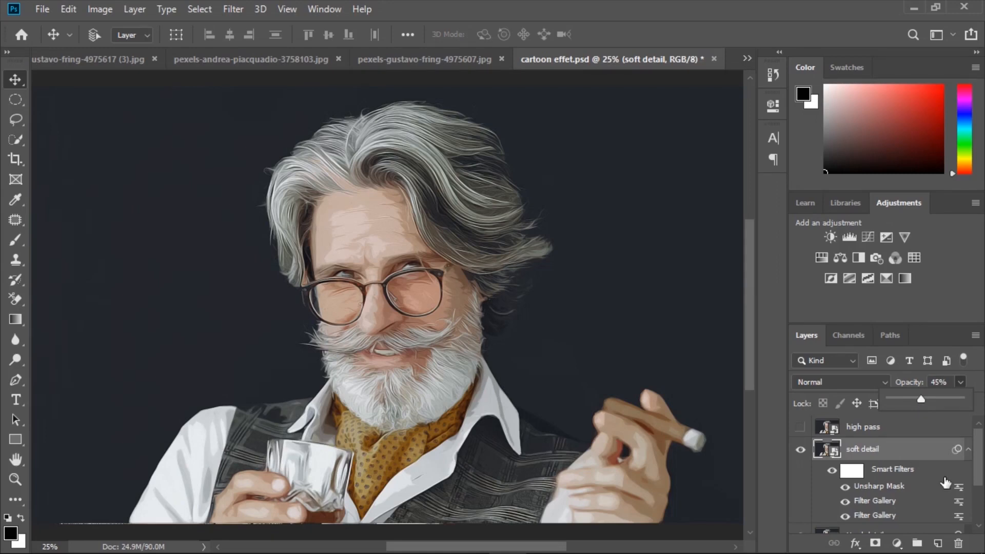
{"action": "left_click", "coordinate": [969, 452]}
{"action": "left_click", "coordinate": [968, 450]}
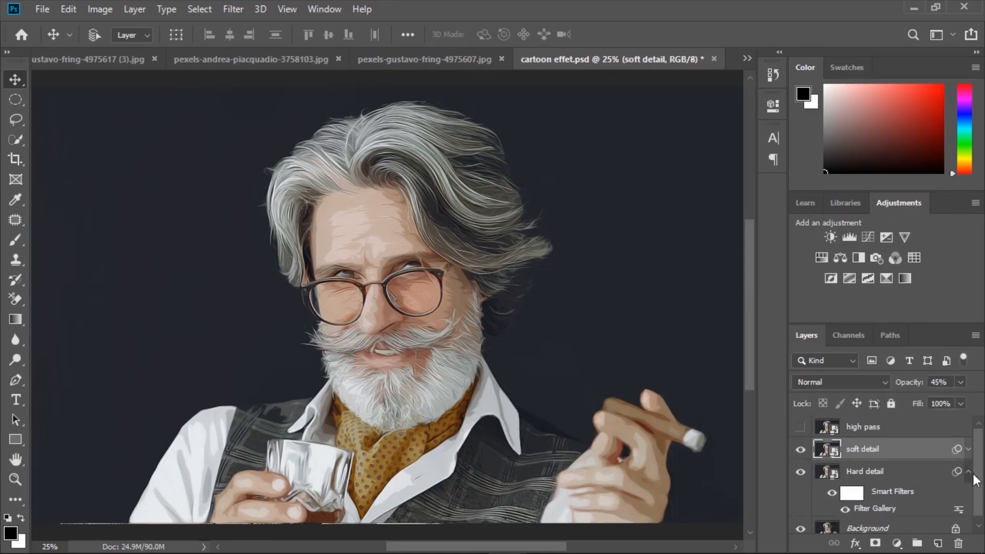
Step: Fine-tune the opacity of the soft detail layer once more
{"action": "left_click", "coordinate": [898, 430]}
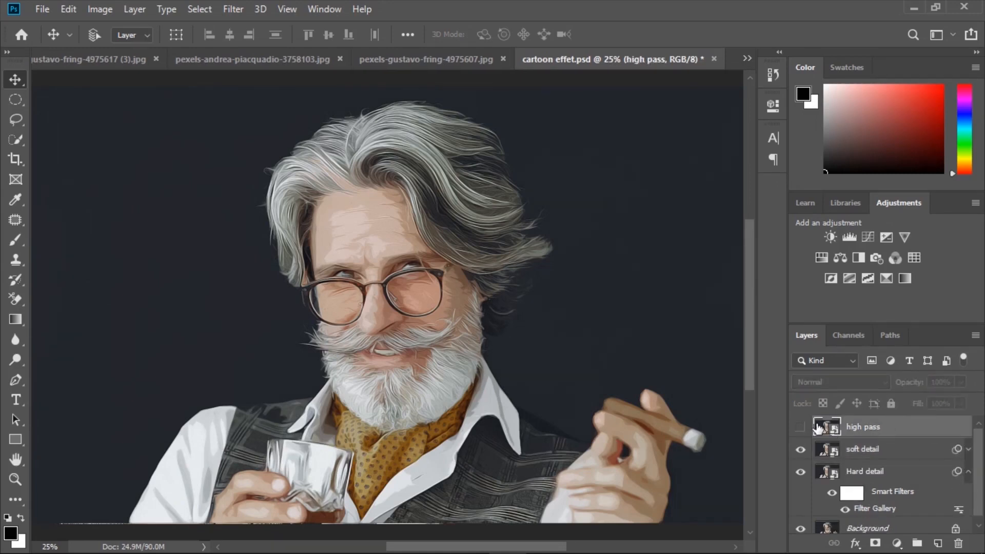
{"action": "left_click", "coordinate": [867, 450]}
{"action": "left_click", "coordinate": [961, 382]}
{"action": "left_click_drag", "start_coordinate": [933, 396], "coordinate": [937, 399]}
{"action": "left_click", "coordinate": [875, 427]}
Step: Show the high pass layer and apply the High Pass filter to it with a radius of 2.0 pixels
{"action": "left_click", "coordinate": [875, 427]}
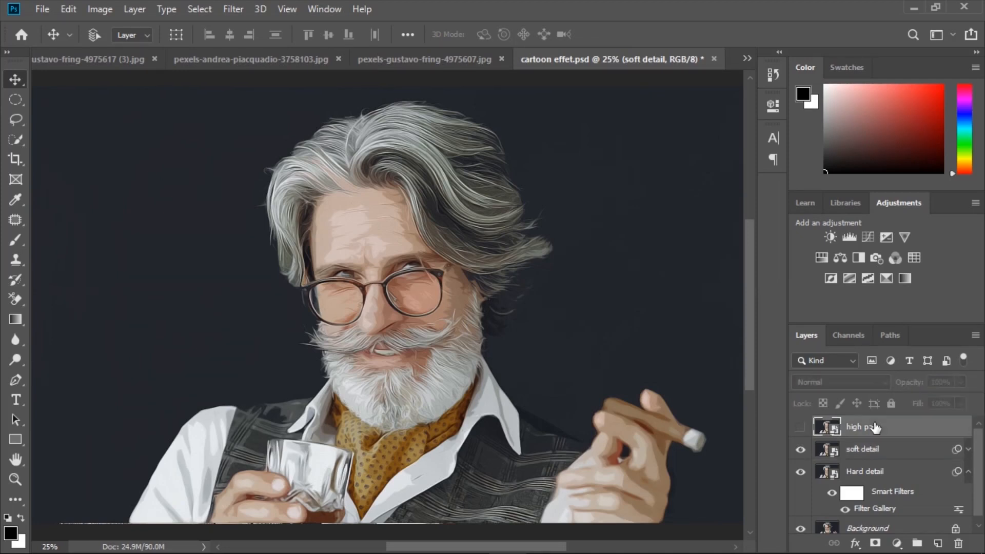
{"action": "left_click", "coordinate": [801, 427]}
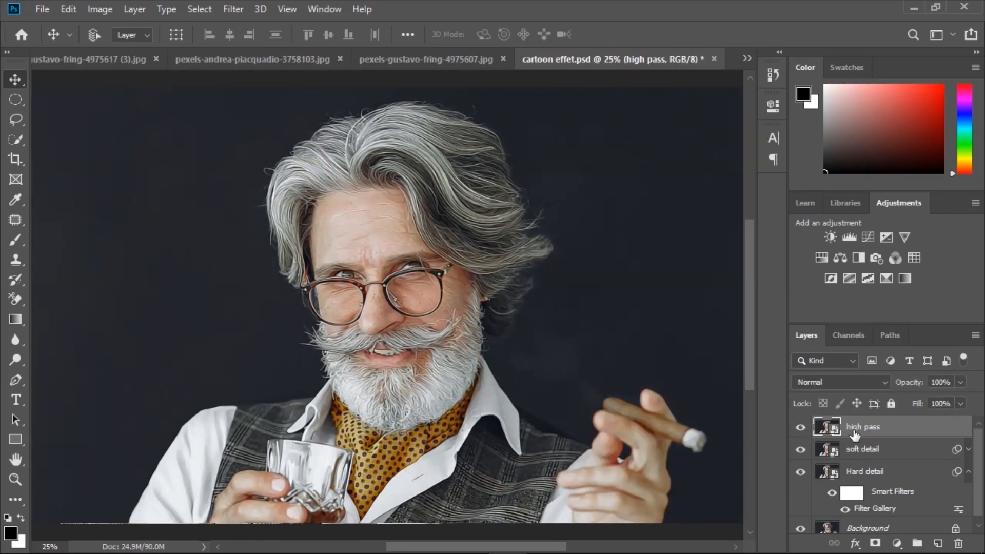
{"action": "left_click", "coordinate": [231, 9]}
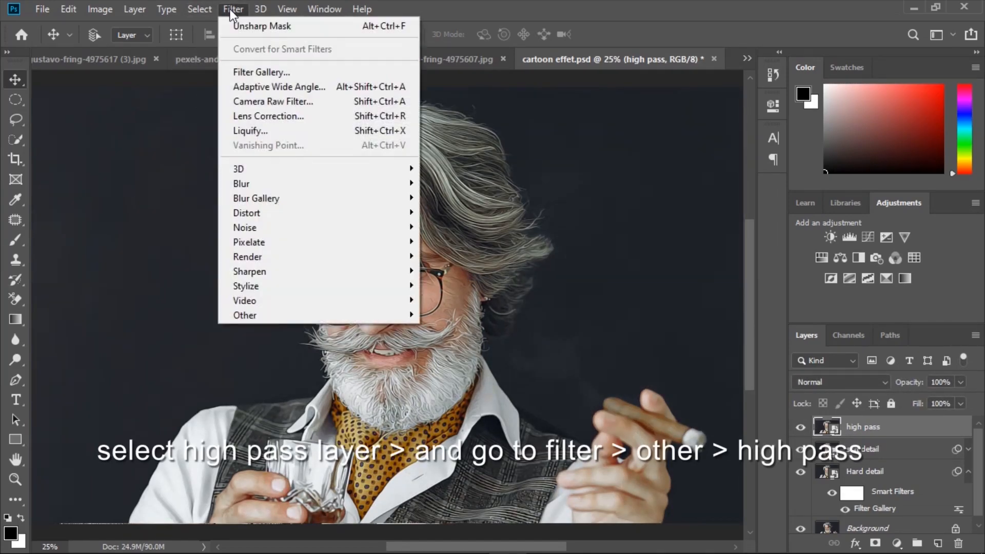
{"action": "mouse_move", "coordinate": [290, 315]}
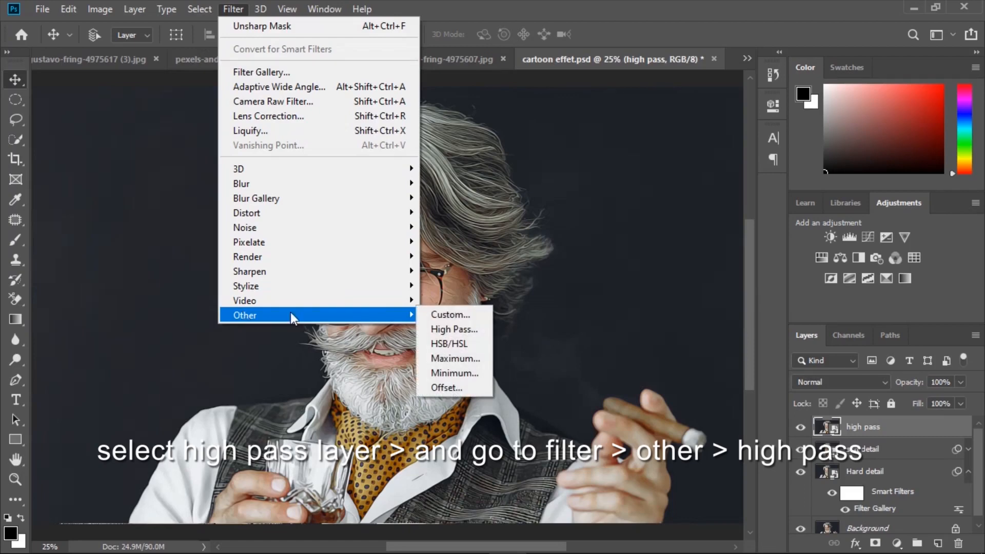
{"action": "left_click", "coordinate": [449, 329]}
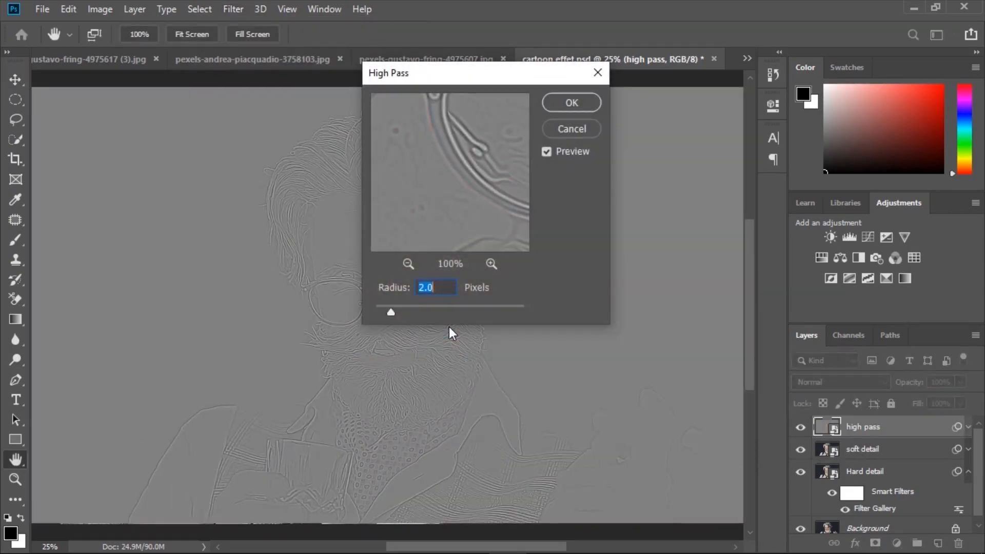
{"action": "left_click", "coordinate": [574, 102]}
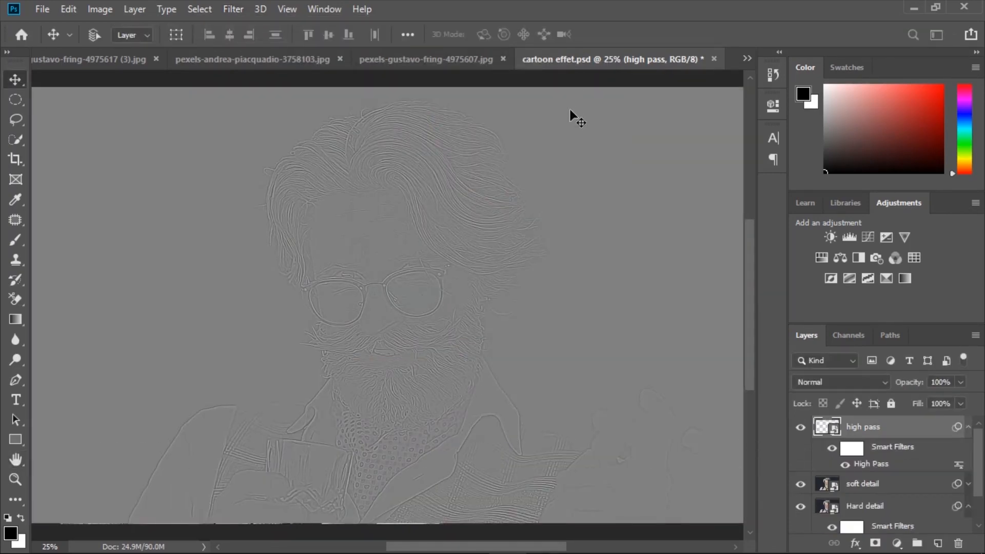
Step: Set the high pass layer's blend mode to Overlay, collapse its smart filters and compare the image with the layer off and on
{"action": "left_click", "coordinate": [818, 384]}
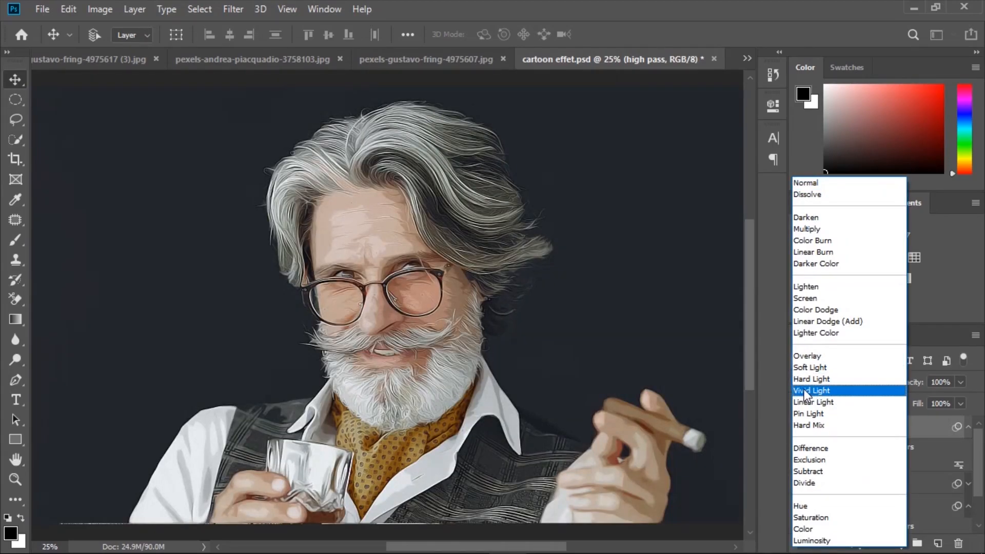
{"action": "left_click", "coordinate": [805, 356]}
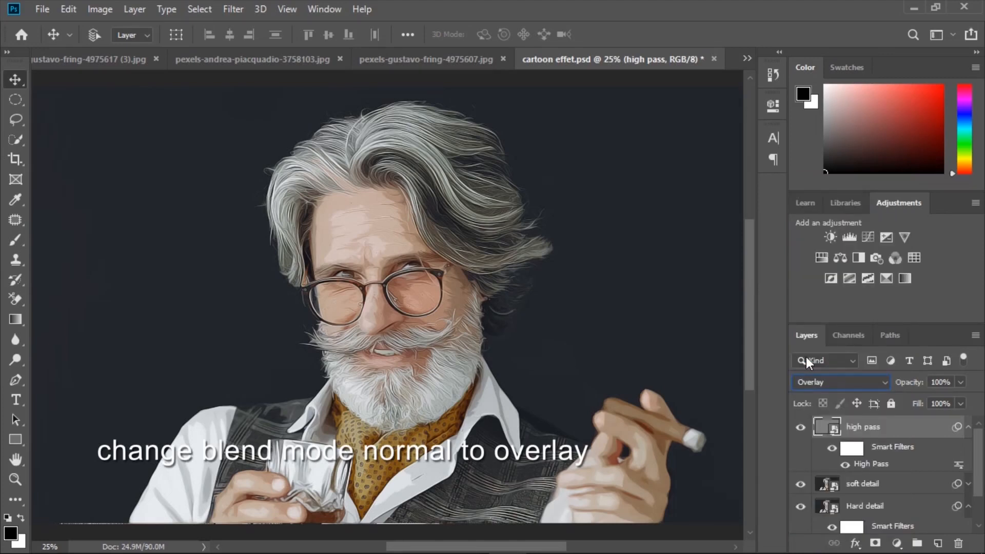
{"action": "left_click", "coordinate": [968, 427]}
{"action": "left_click", "coordinate": [801, 428]}
{"action": "left_click", "coordinate": [801, 427]}
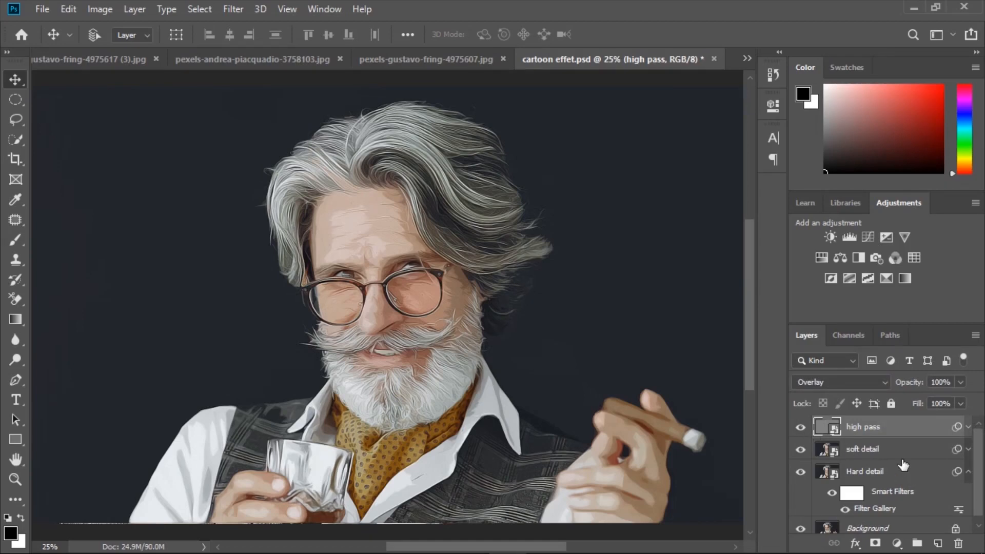
Step: Group the high pass, soft detail and Hard detail layers together
{"action": "scroll", "coordinate": [903, 478], "scroll_direction": "down", "scroll_amount": 1}
{"action": "left_click", "coordinate": [888, 469], "text": "shift"}
{"action": "left_click_drag", "start_coordinate": [899, 449], "coordinate": [917, 544]}
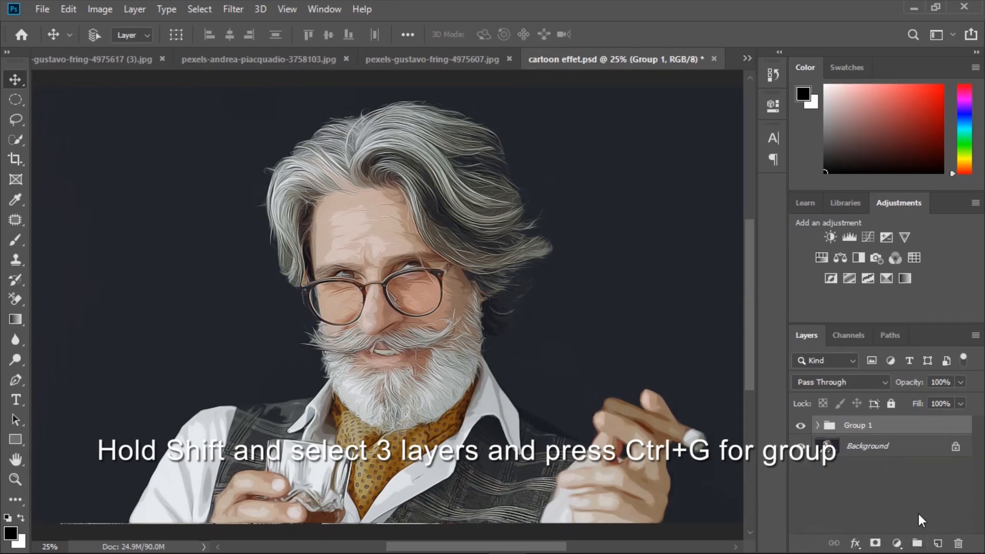
Step: Add a Vibrance adjustment layer above the group with vibrance +9 and saturation +14
{"action": "left_click", "coordinate": [897, 543]}
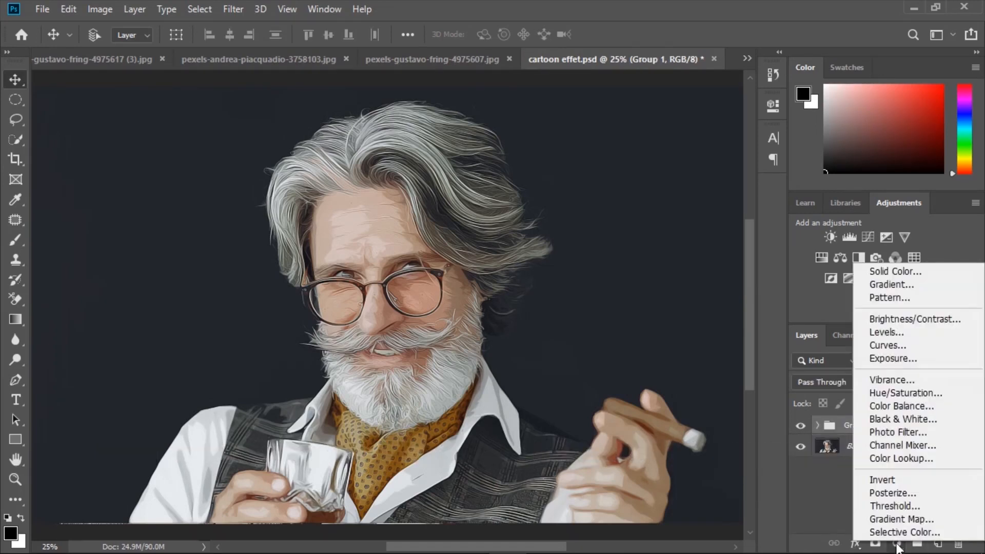
{"action": "left_click", "coordinate": [899, 379]}
{"action": "left_click_drag", "start_coordinate": [638, 164], "coordinate": [646, 164]}
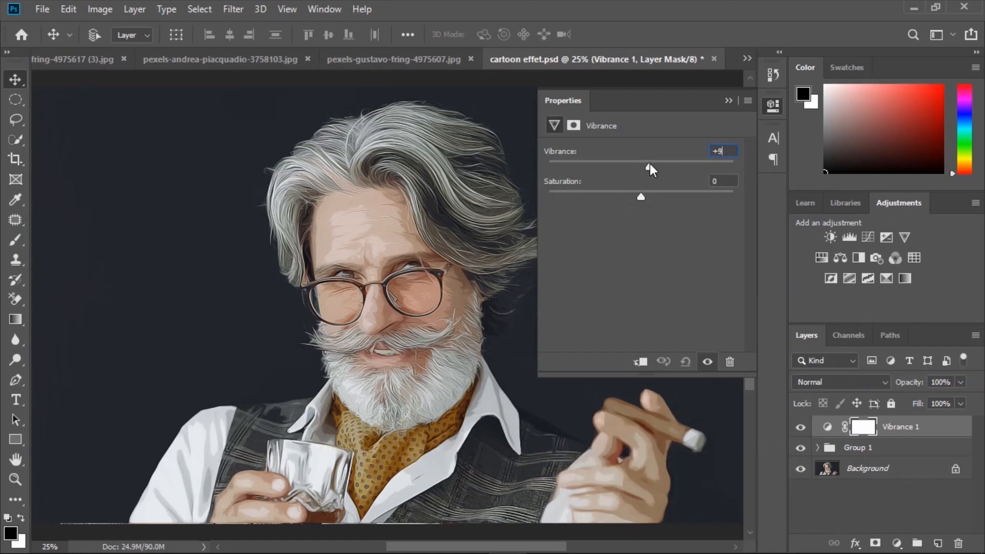
{"action": "left_click_drag", "start_coordinate": [641, 197], "coordinate": [652, 195]}
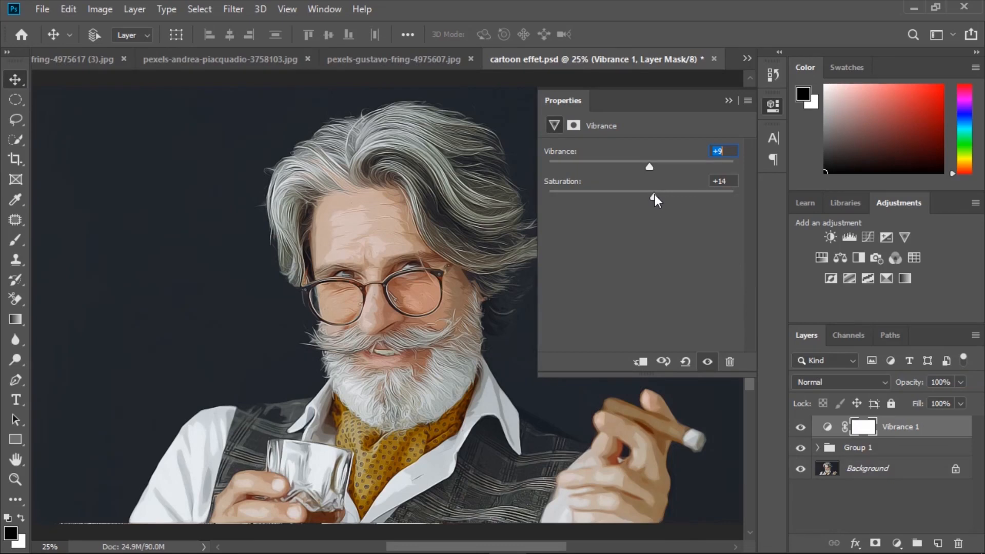
{"action": "left_click", "coordinate": [729, 100]}
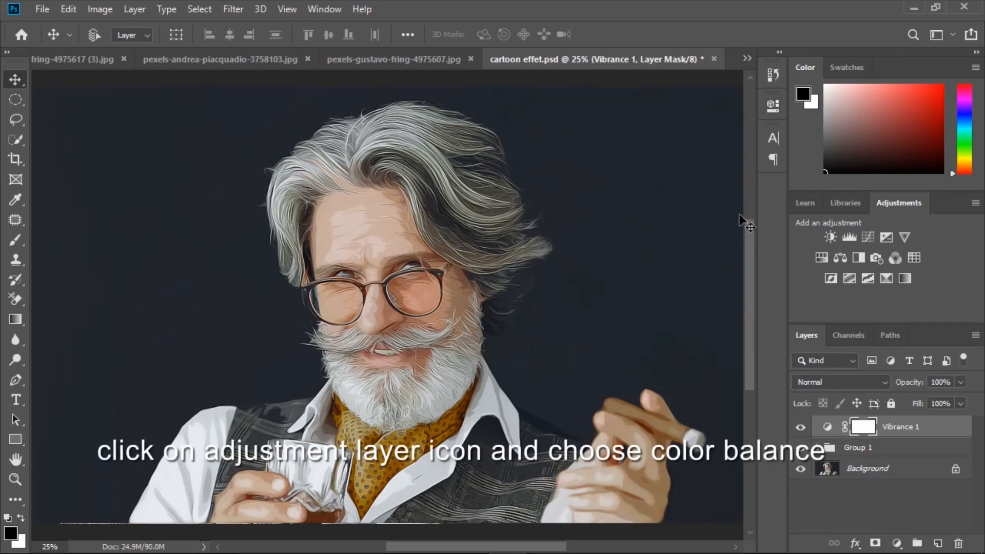
Step: Add a Levels adjustment layer with input black point 11, midtones 1.00 and white point 250
{"action": "left_click", "coordinate": [897, 542]}
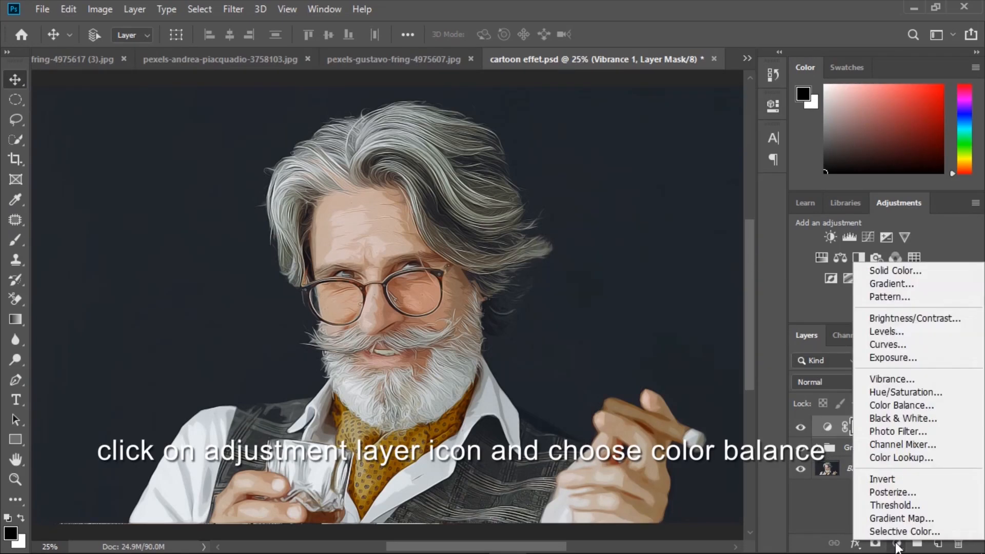
{"action": "left_click", "coordinate": [886, 332]}
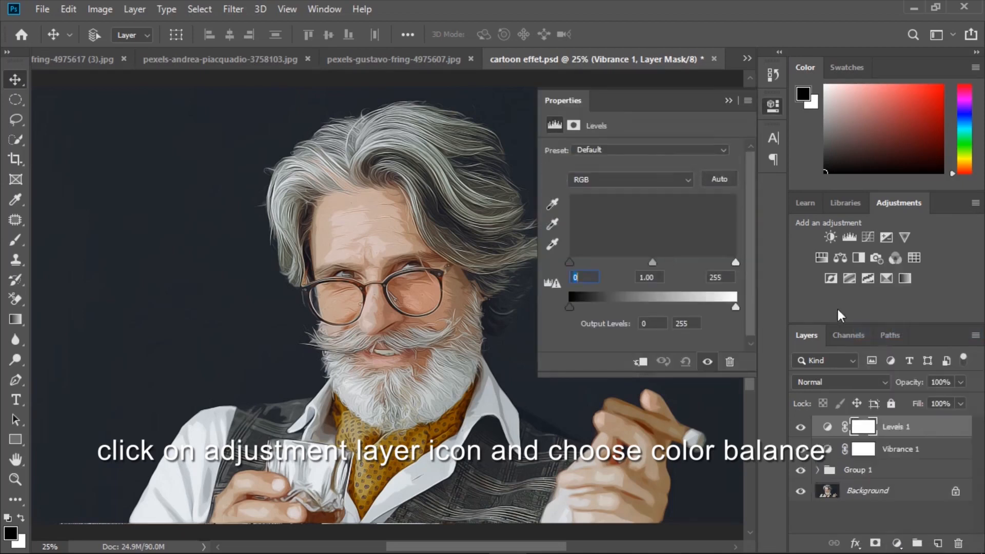
{"action": "left_click_drag", "start_coordinate": [570, 263], "coordinate": [577, 260]}
{"action": "left_click_drag", "start_coordinate": [656, 263], "coordinate": [655, 264]}
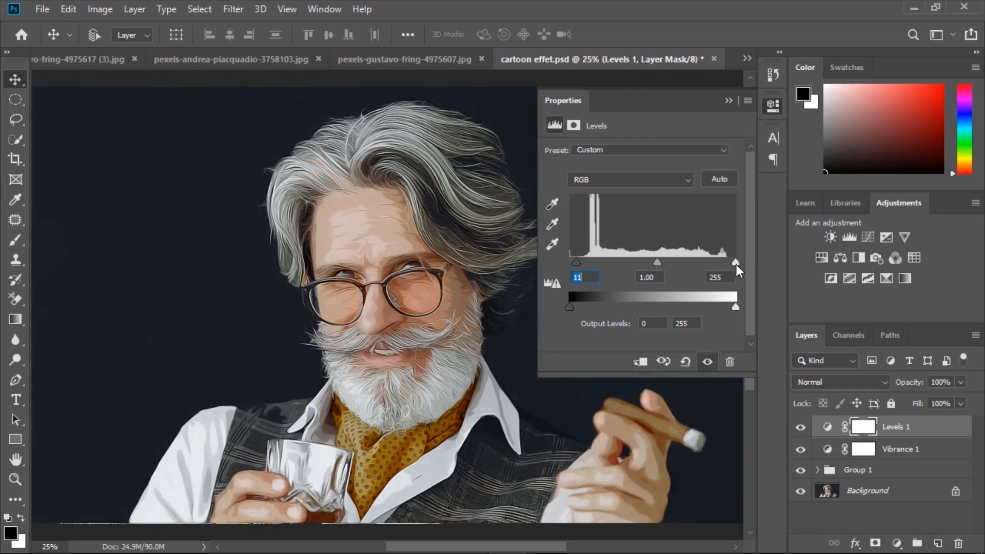
{"action": "left_click_drag", "start_coordinate": [736, 262], "coordinate": [734, 264]}
{"action": "left_click", "coordinate": [729, 101]}
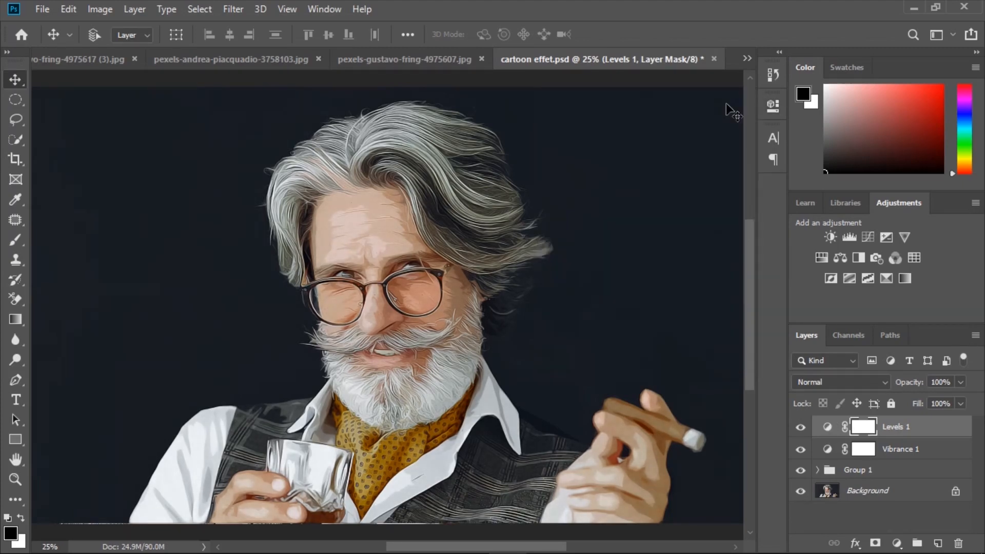
Step: Add a Color Balance adjustment layer above Levels 1 and shift its highlights, with magenta-green -1 and yellow-blue +6
{"action": "left_click", "coordinate": [897, 543]}
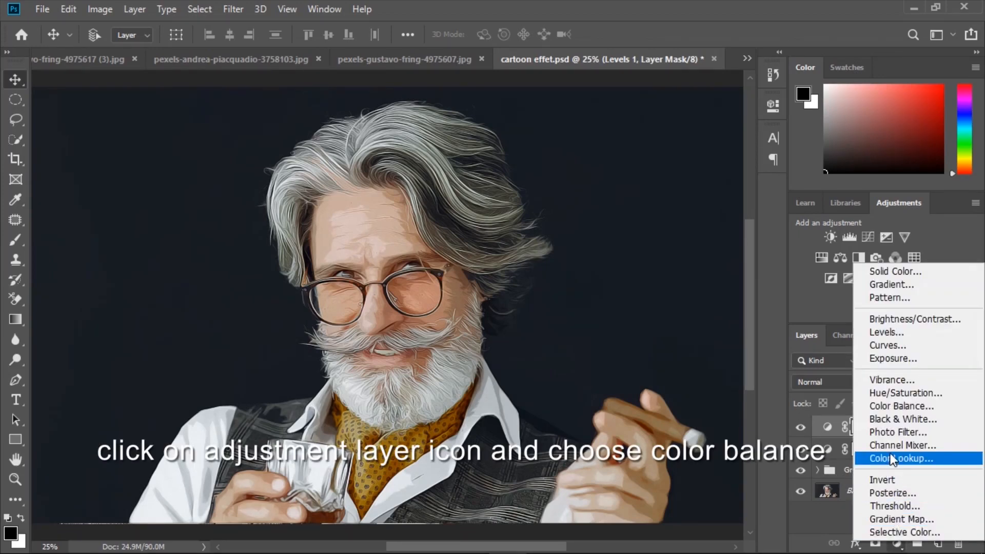
{"action": "left_click", "coordinate": [882, 406]}
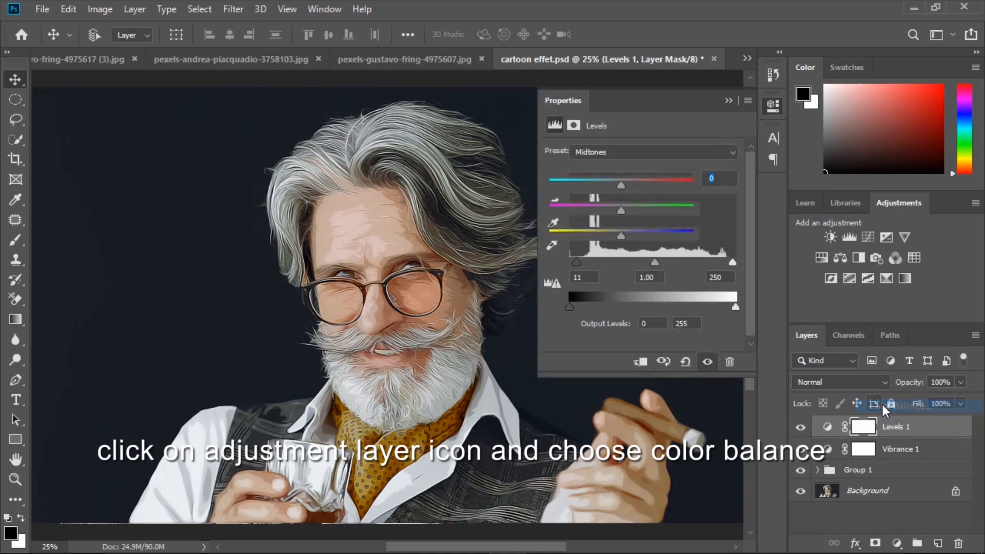
{"action": "left_click", "coordinate": [610, 152]}
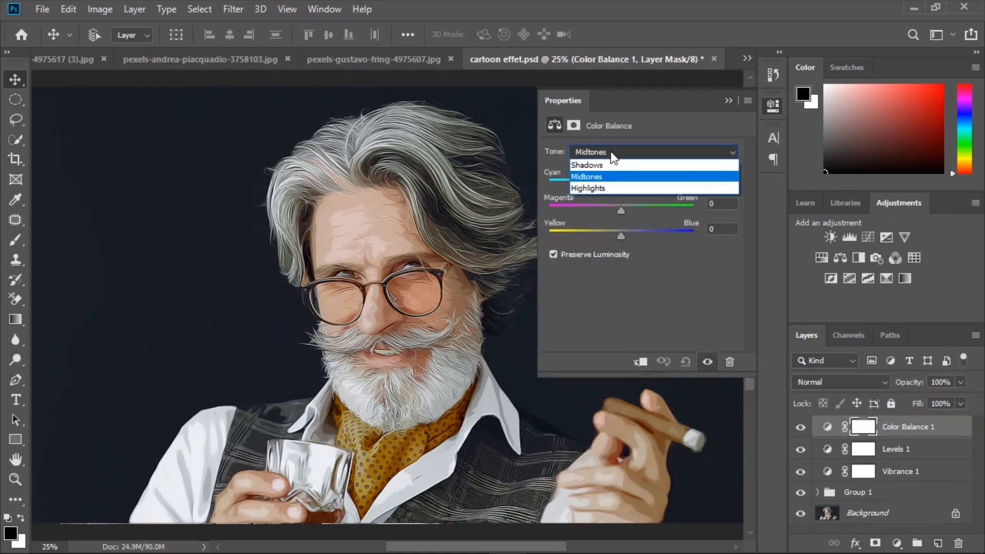
{"action": "left_click", "coordinate": [590, 186]}
{"action": "left_click_drag", "start_coordinate": [622, 185], "coordinate": [624, 235]}
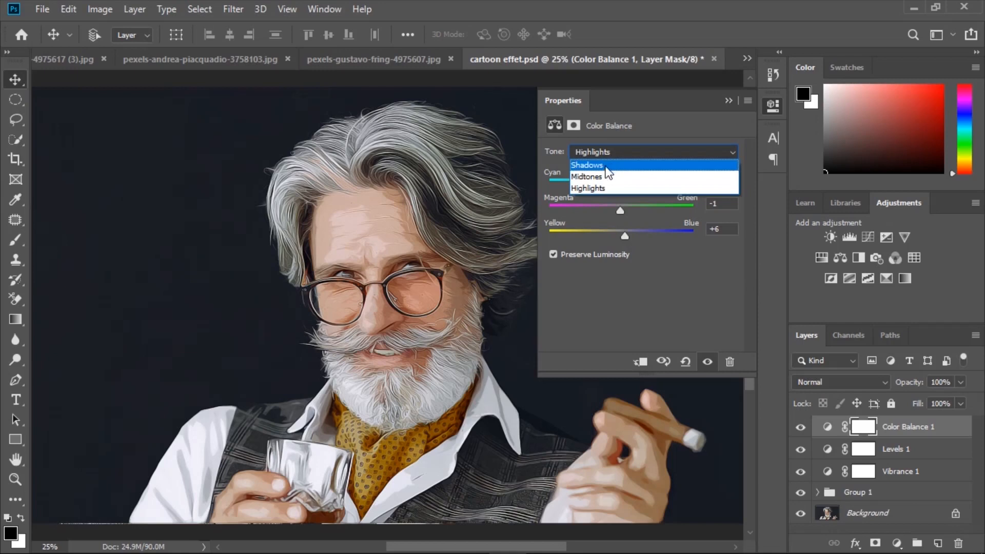
Step: Shift the color balance midtones to magenta-green -5 and yellow-blue -6, and the shadows to cyan-red +5, magenta-green -4 and yellow-blue +1
{"action": "left_click", "coordinate": [596, 177]}
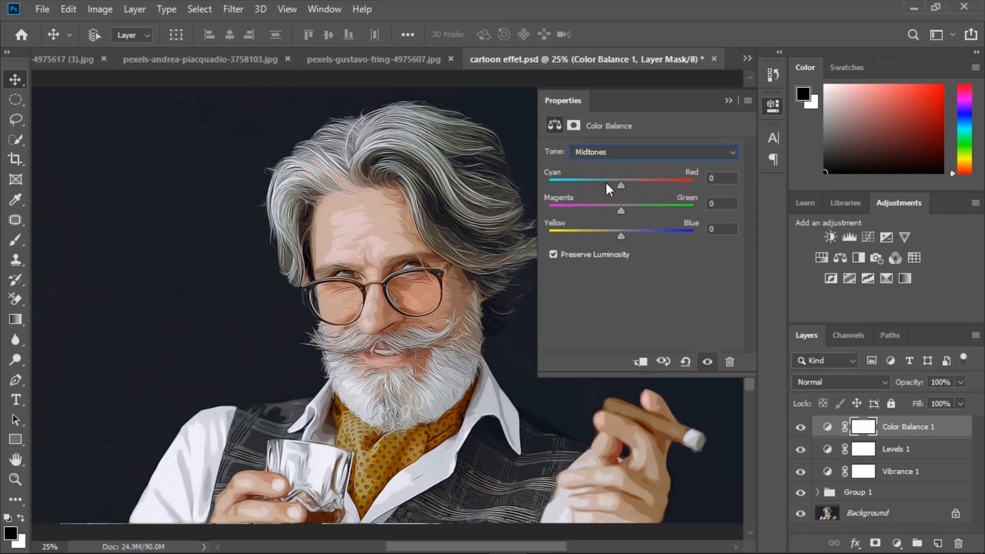
{"action": "left_click_drag", "start_coordinate": [620, 183], "coordinate": [620, 234]}
{"action": "left_click", "coordinate": [602, 154]}
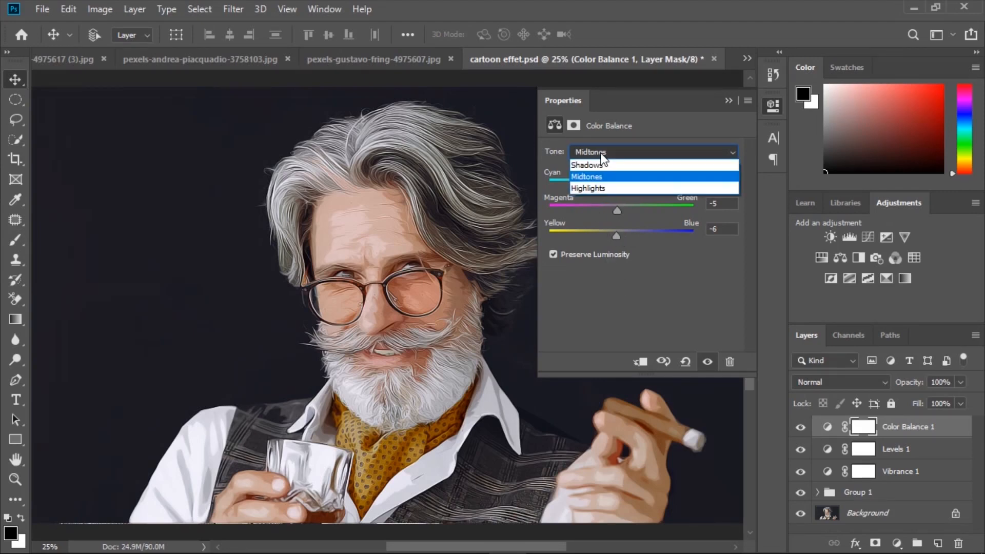
{"action": "left_click", "coordinate": [585, 165]}
{"action": "left_click_drag", "start_coordinate": [621, 186], "coordinate": [620, 234]}
{"action": "left_click_drag", "start_coordinate": [617, 185], "coordinate": [624, 237]}
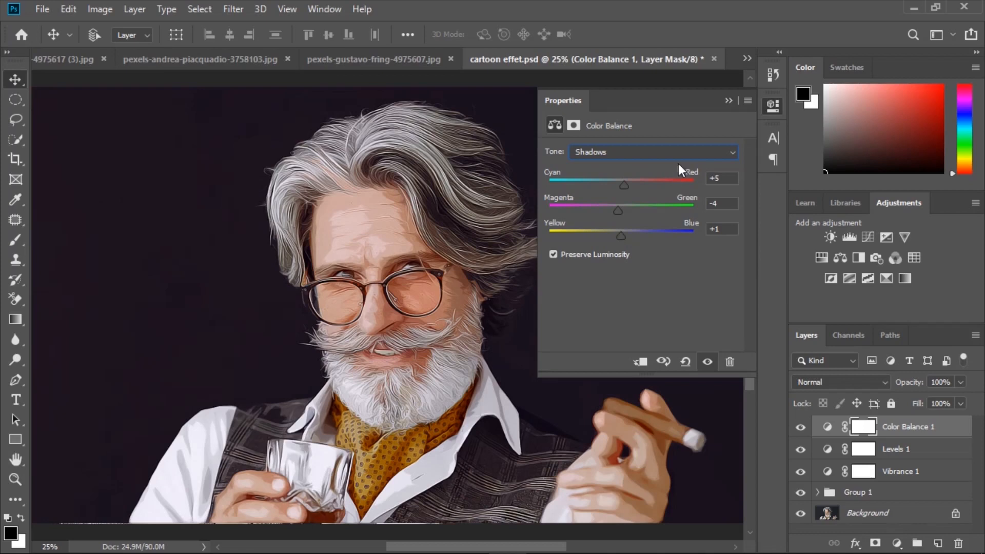
{"action": "left_click", "coordinate": [728, 101]}
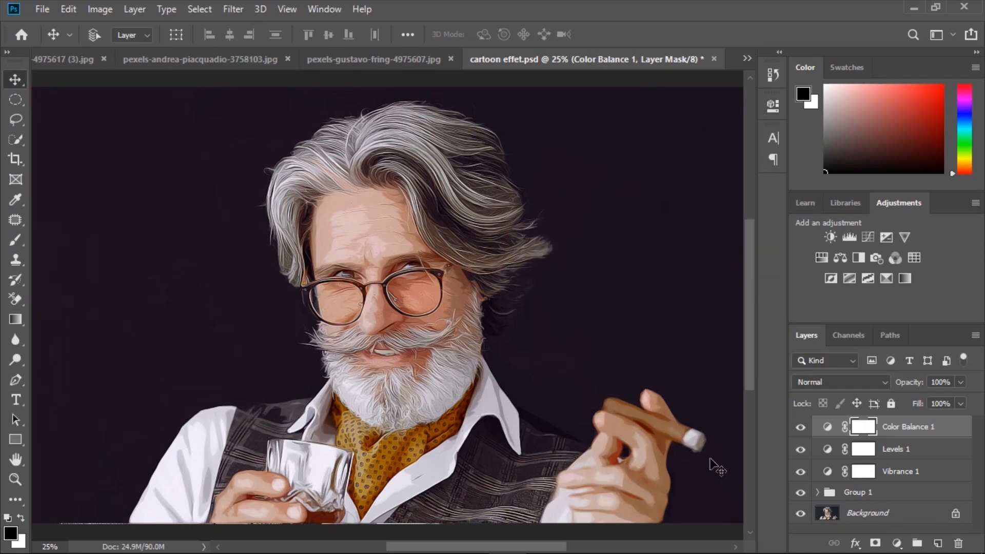
Step: Compare the finished cartoon effect with the original photo by repeatedly showing only the Background layer and restoring all layers
{"action": "scroll", "coordinate": [585, 395], "scroll_direction": "up", "scroll_amount": 1}
{"action": "left_click", "coordinate": [801, 513], "text": "alt"}
{"action": "left_click", "coordinate": [801, 513], "text": "alt"}
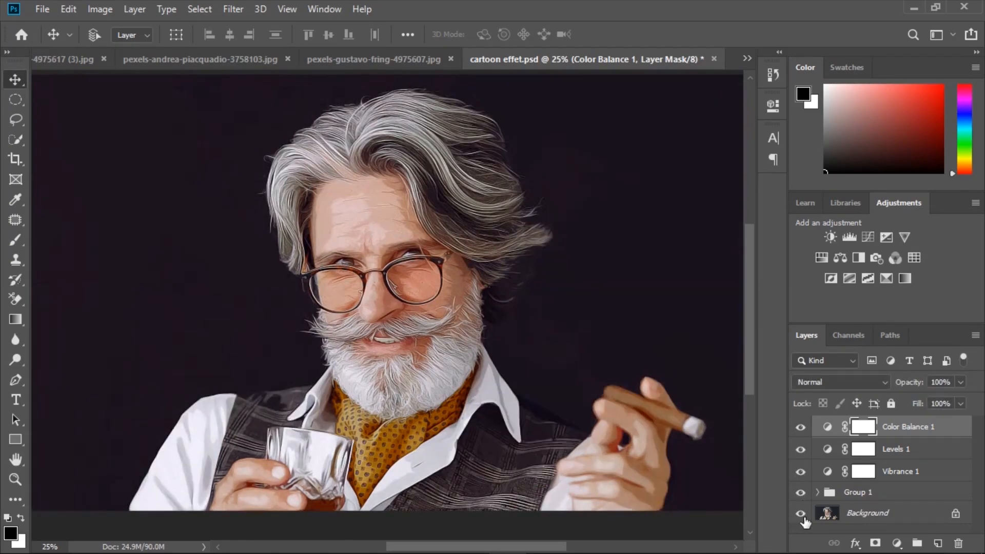
{"action": "left_click", "coordinate": [801, 513], "text": "alt"}
{"action": "left_click", "coordinate": [801, 514], "text": "alt"}
{"action": "left_click", "coordinate": [801, 513], "text": "alt"}
{"action": "left_click", "coordinate": [801, 513], "text": "alt"}
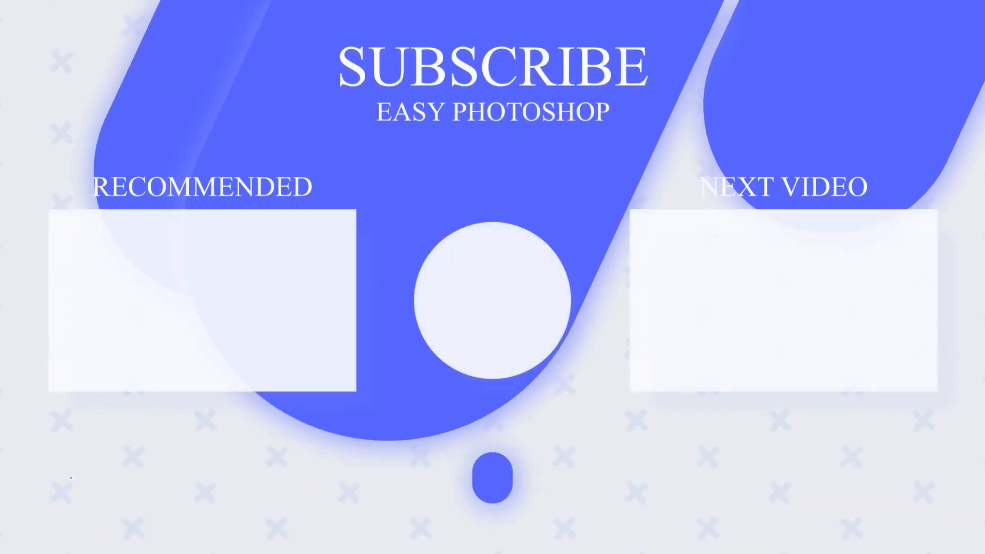